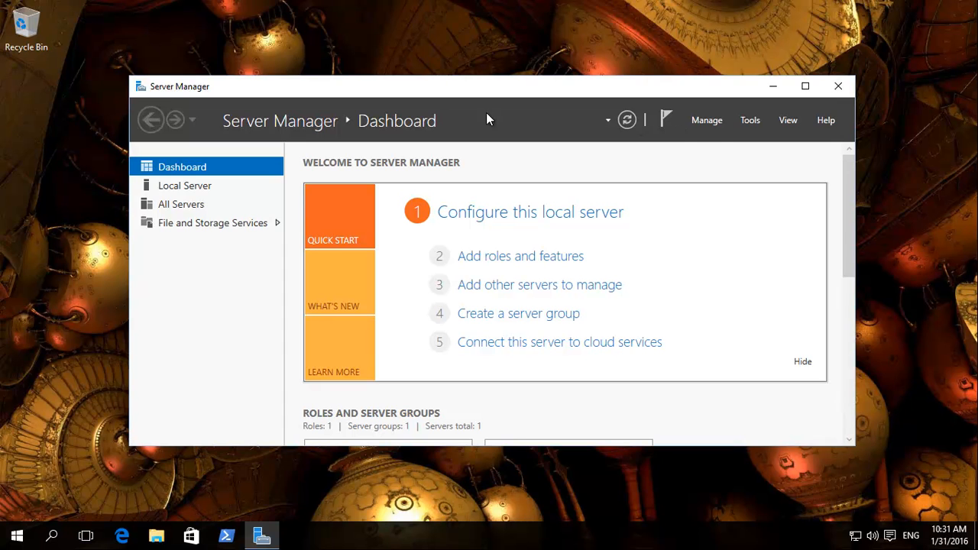
# Step: Maximize Server Manager and start adding roles and features, keeping the default installation type and destination server, up to the server role selection
pyautogui.click(18, 540)
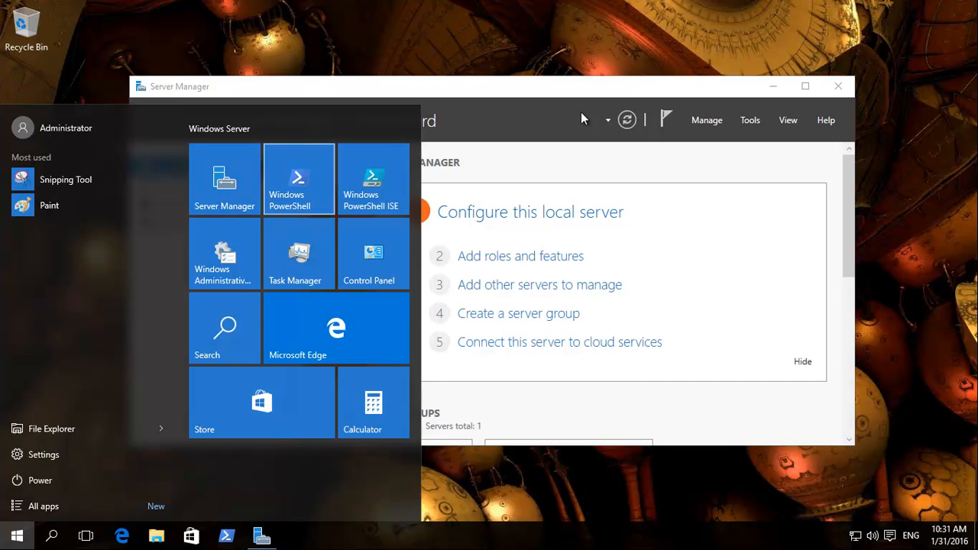
pyautogui.click(626, 87)
pyautogui.click(806, 86)
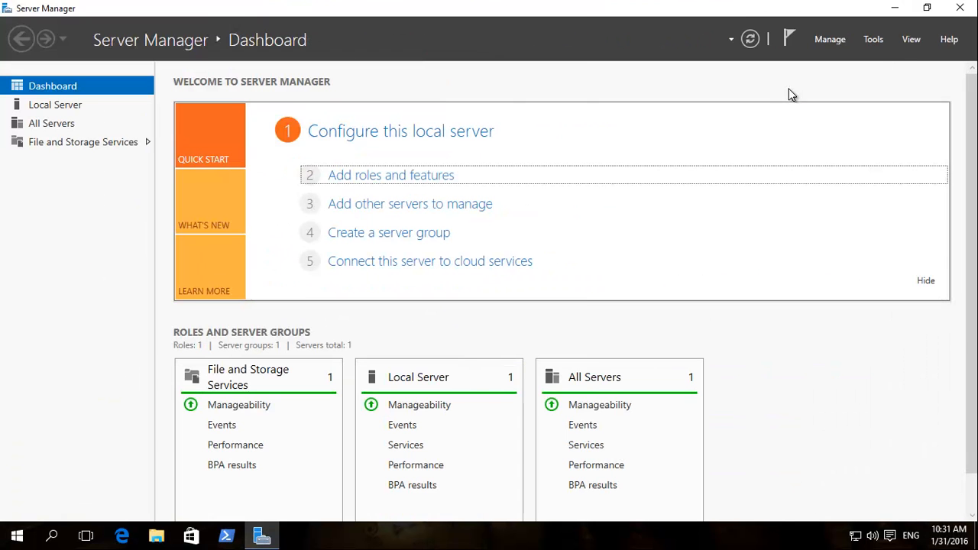
pyautogui.click(374, 188)
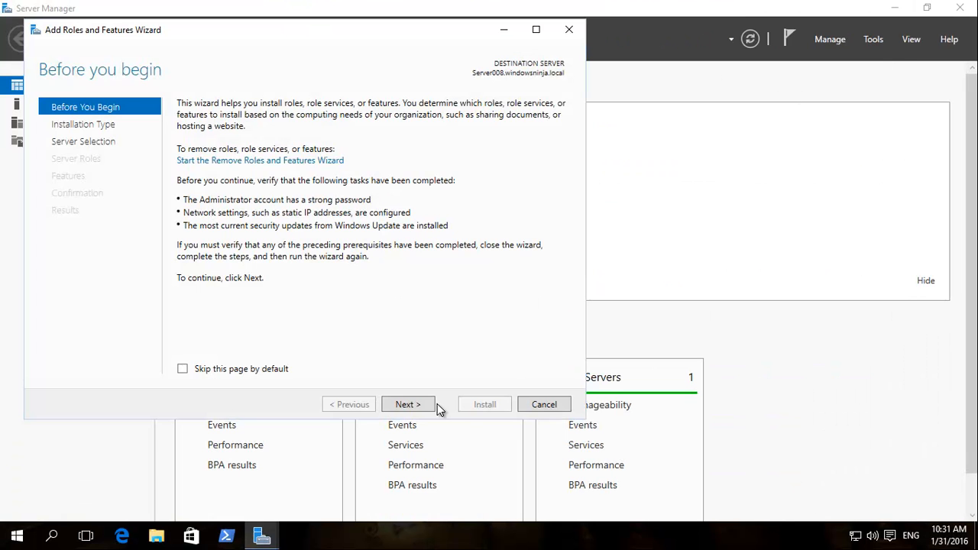
pyautogui.click(410, 407)
pyautogui.click(407, 406)
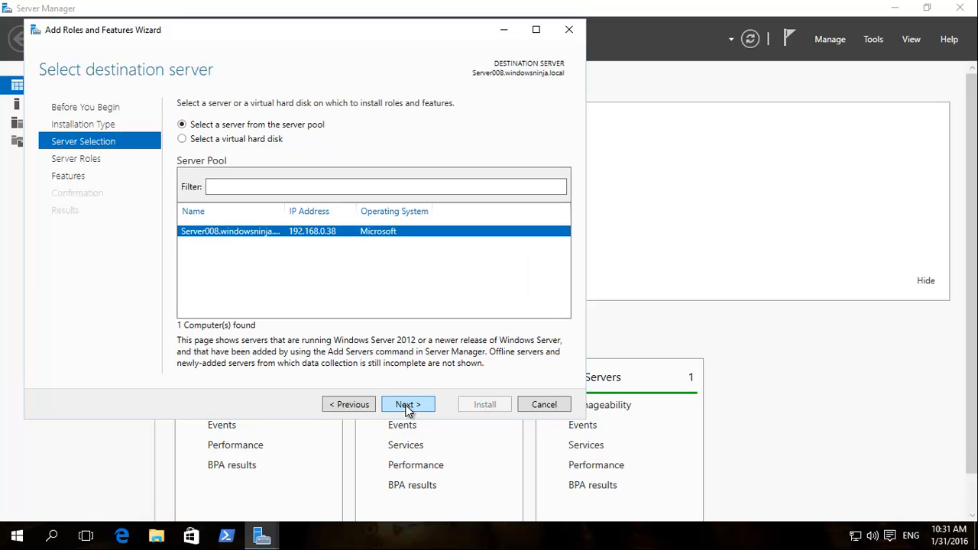
pyautogui.click(407, 403)
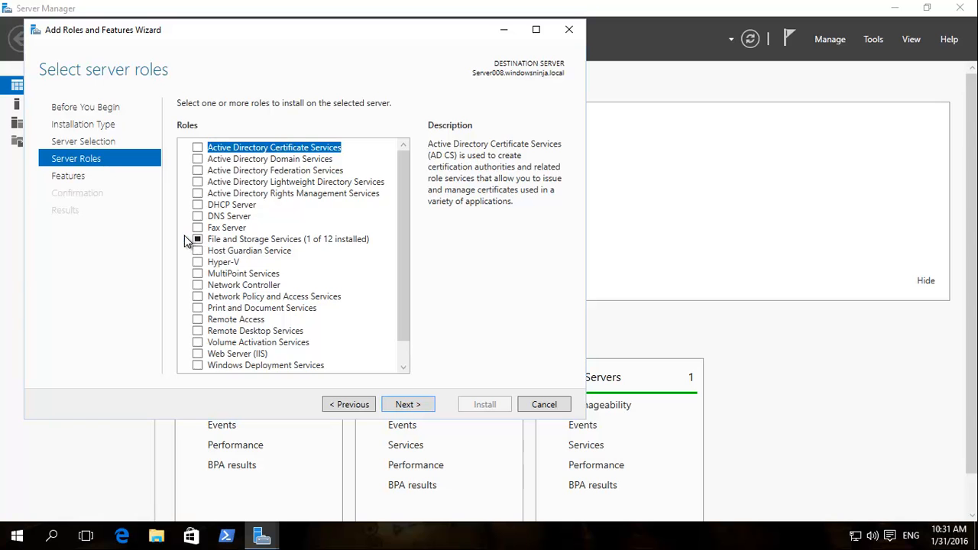
# Step: Select the File Server Resource Manager role service under File and iSCSI Services, including its required features and management tools
pyautogui.click(186, 239)
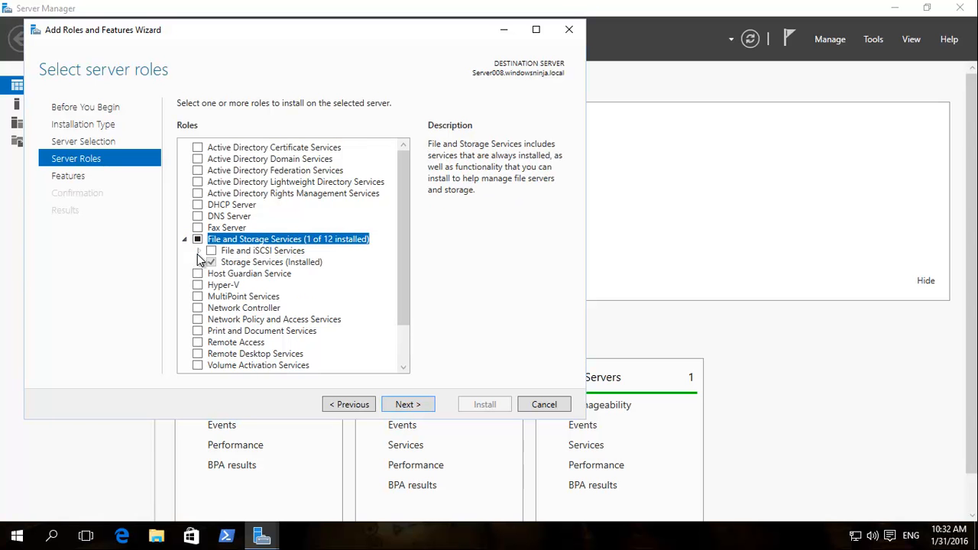
pyautogui.click(199, 252)
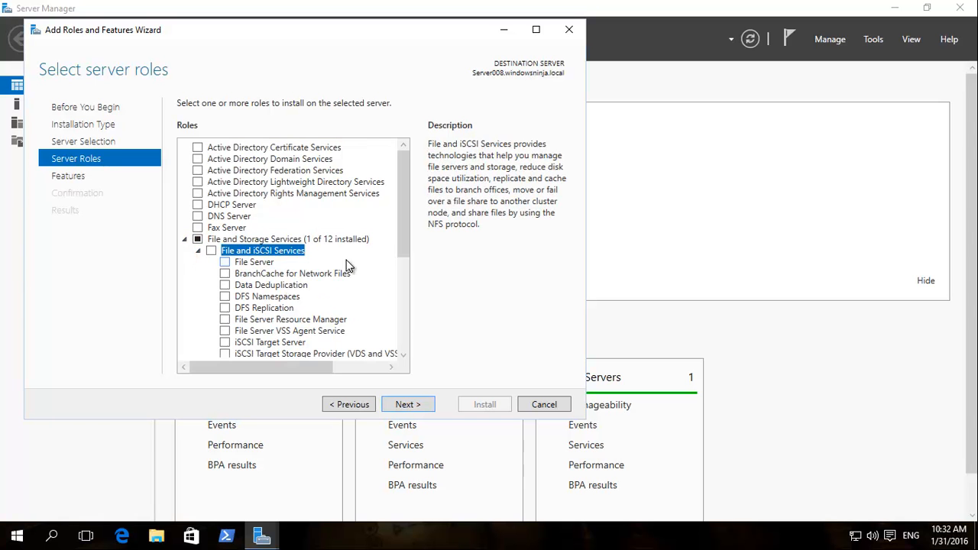
pyautogui.click(226, 319)
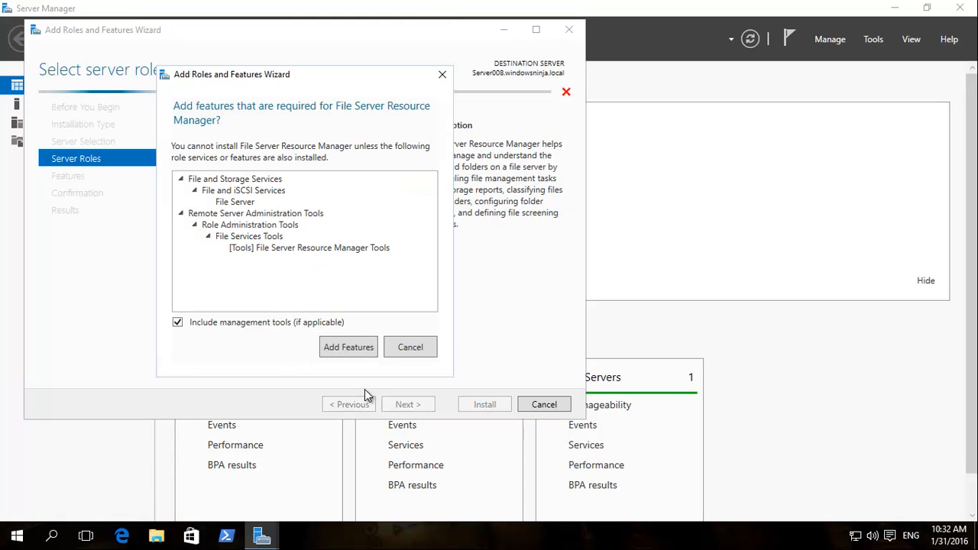
pyautogui.click(357, 347)
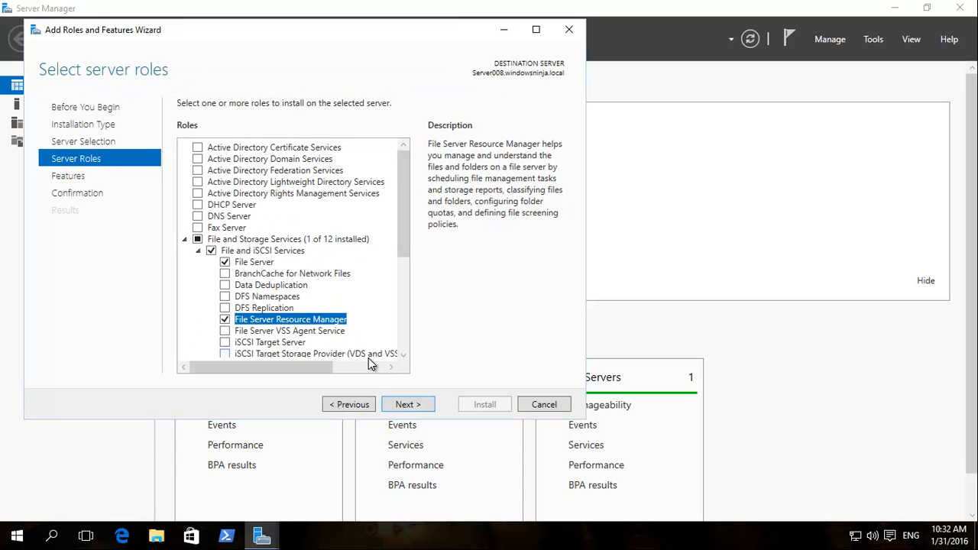
# Step: Proceed to the installation confirmation without extra features and allow the destination server to restart automatically if required
pyautogui.click(409, 405)
pyautogui.click(408, 404)
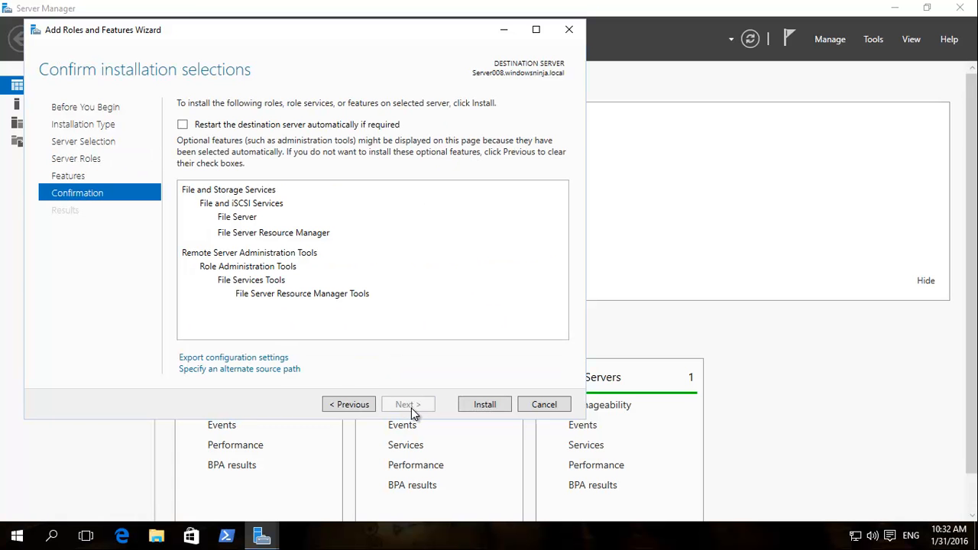
pyautogui.click(182, 124)
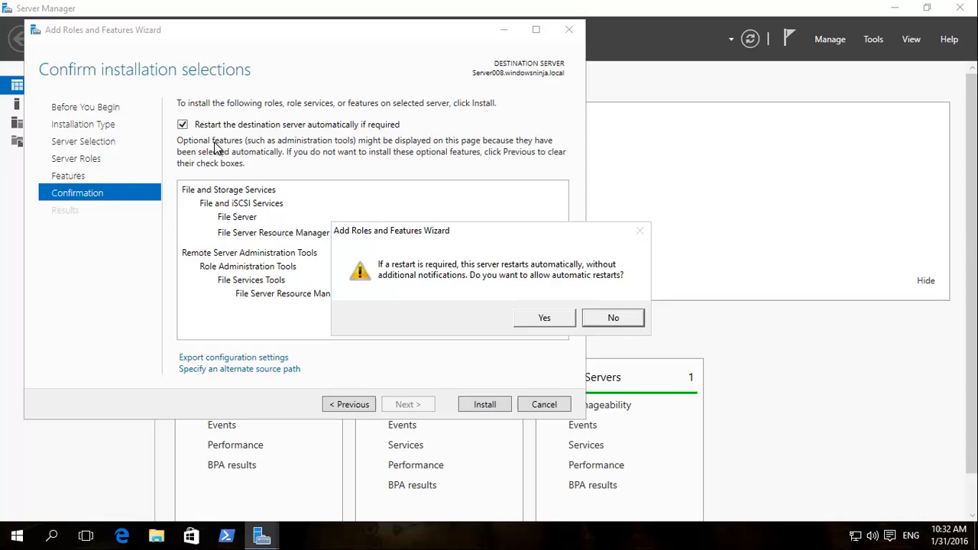
pyautogui.click(552, 322)
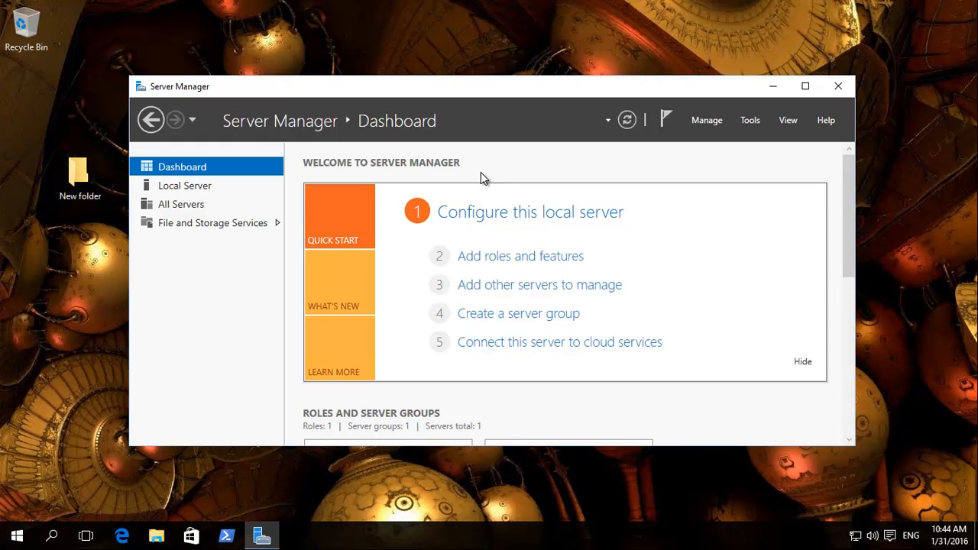
# Step: Open File Server Resource Manager and show the Quotas list under Quota Management
pyautogui.click(750, 121)
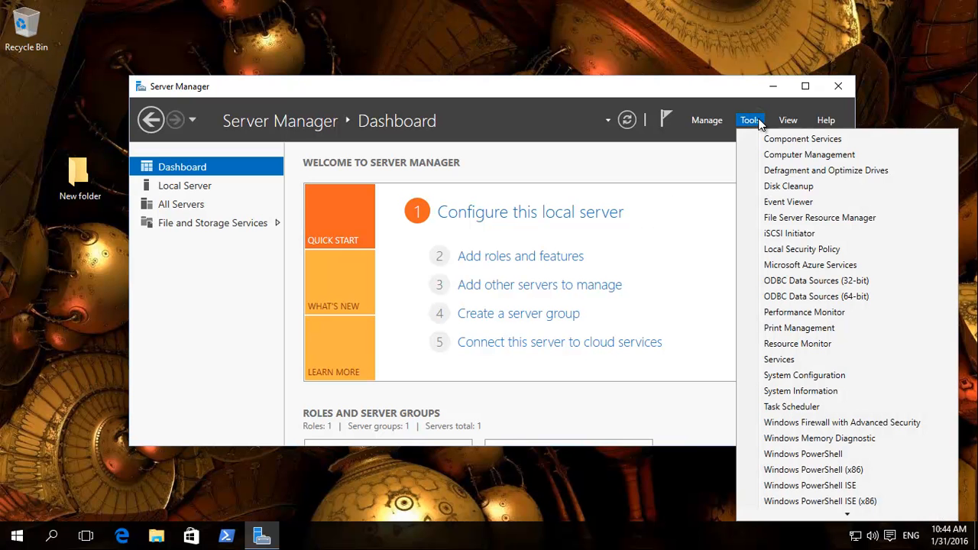
pyautogui.click(798, 220)
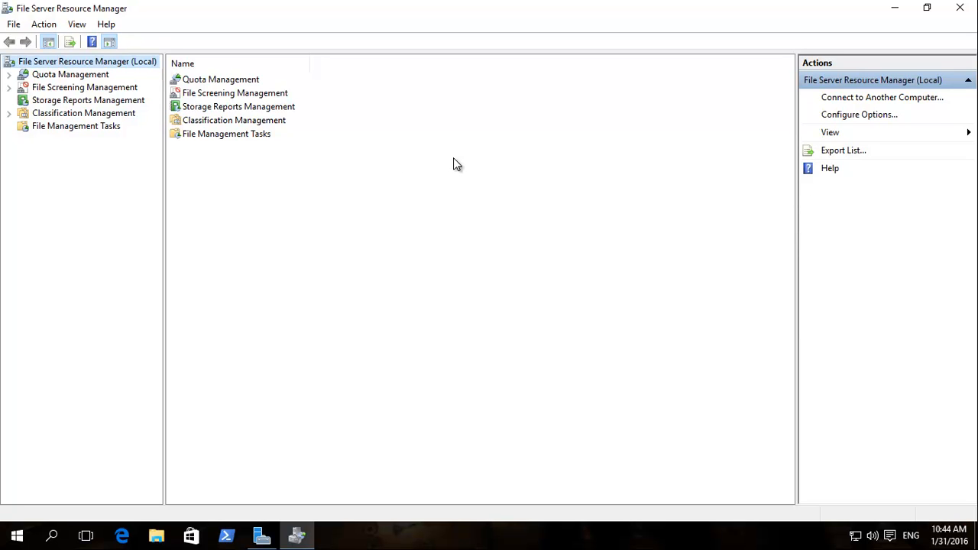
pyautogui.click(63, 75)
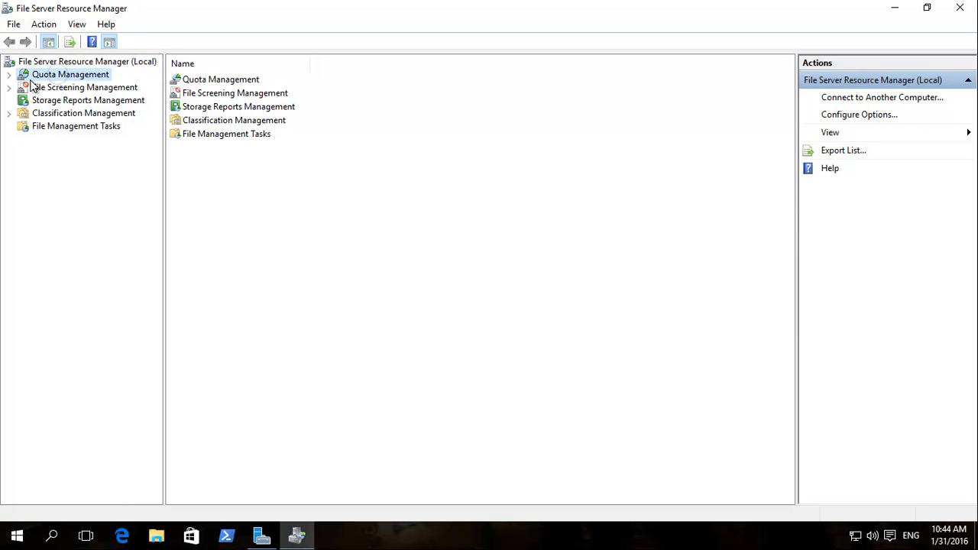
pyautogui.click(9, 75)
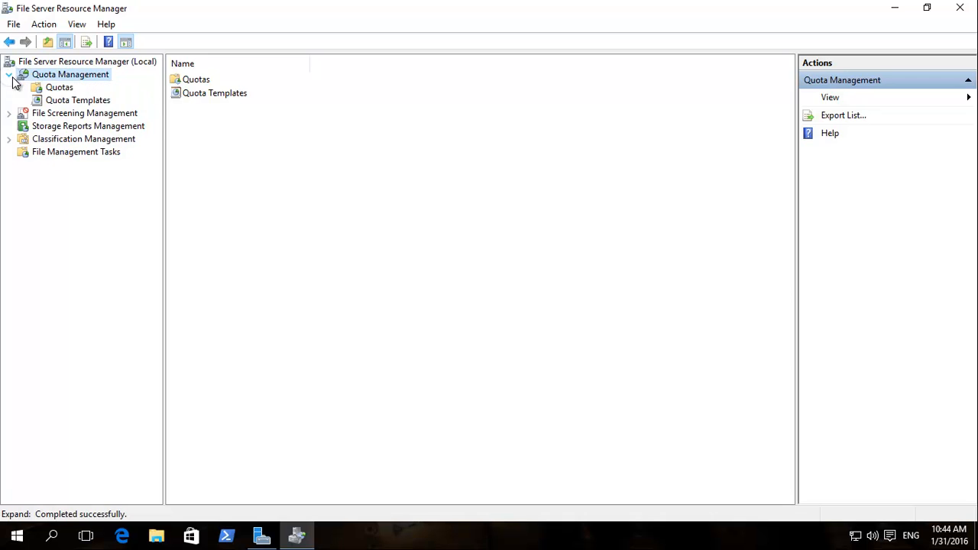
pyautogui.click(61, 87)
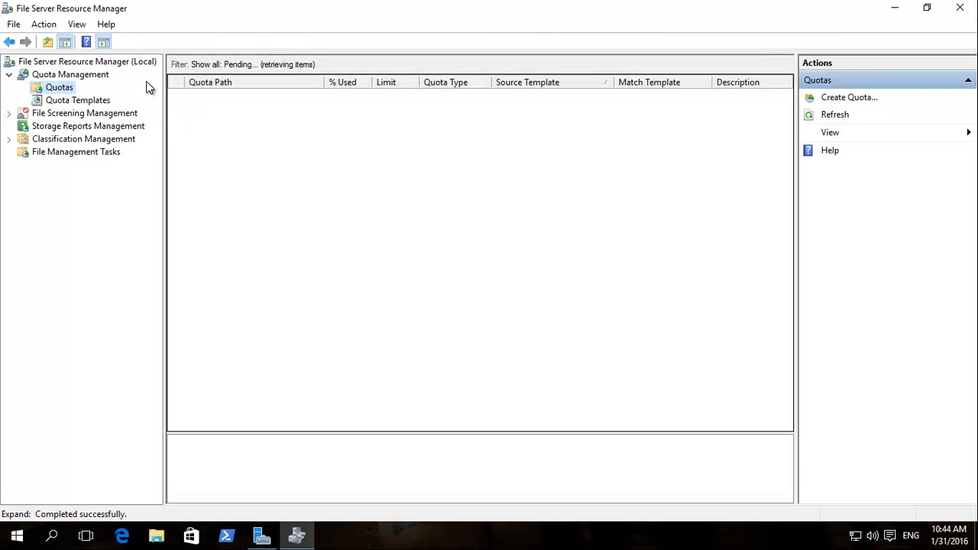
# Step: Start a new quota and set its path to the folder "New folder" on the Desktop
pyautogui.click(855, 98)
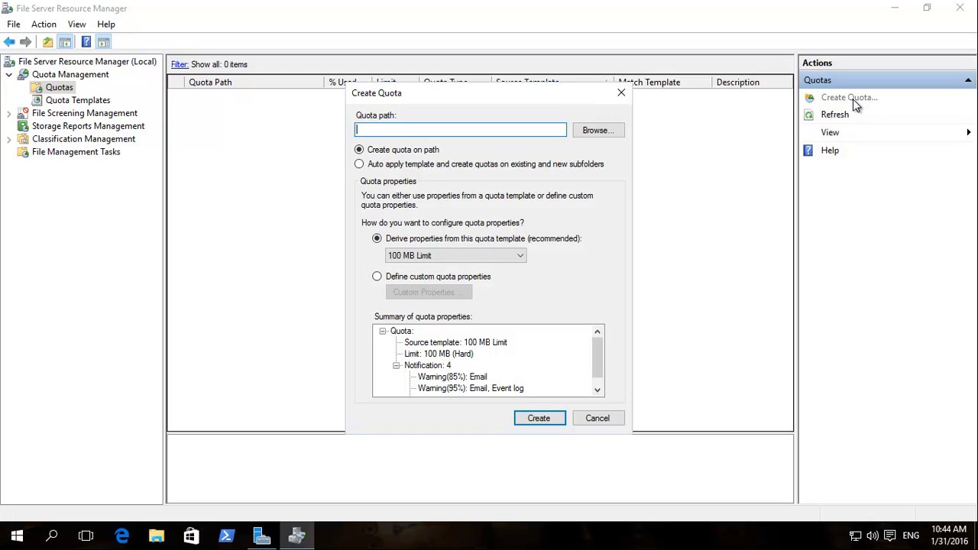
pyautogui.click(599, 130)
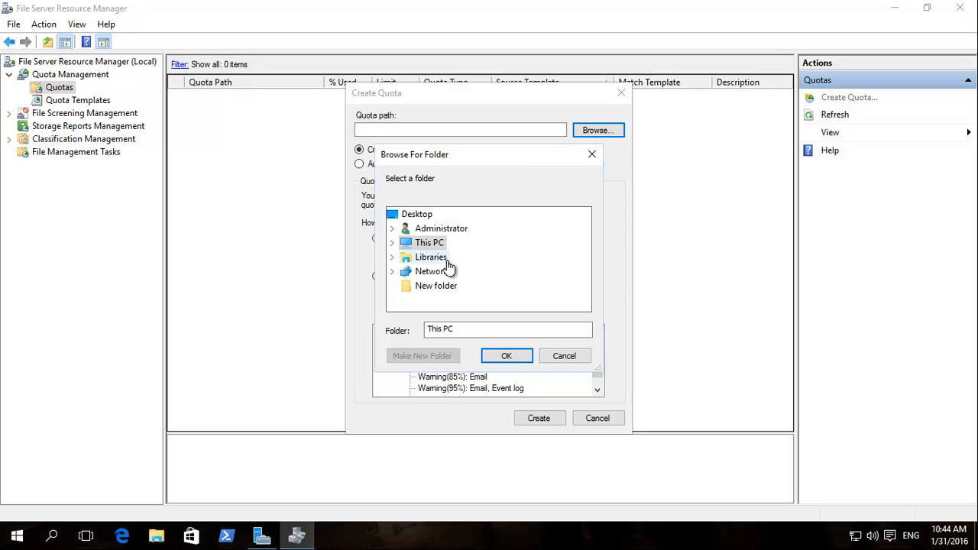
pyautogui.click(391, 242)
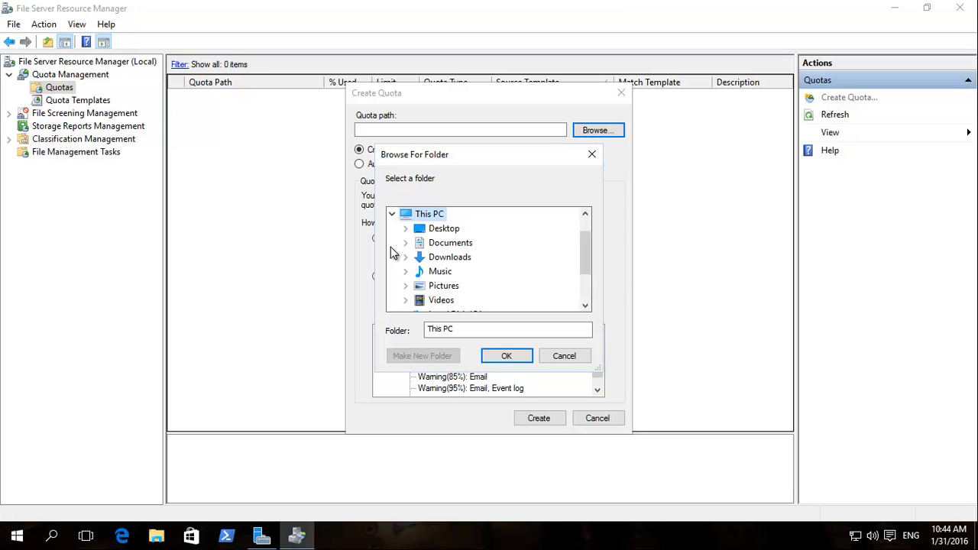
pyautogui.doubleClick(452, 228)
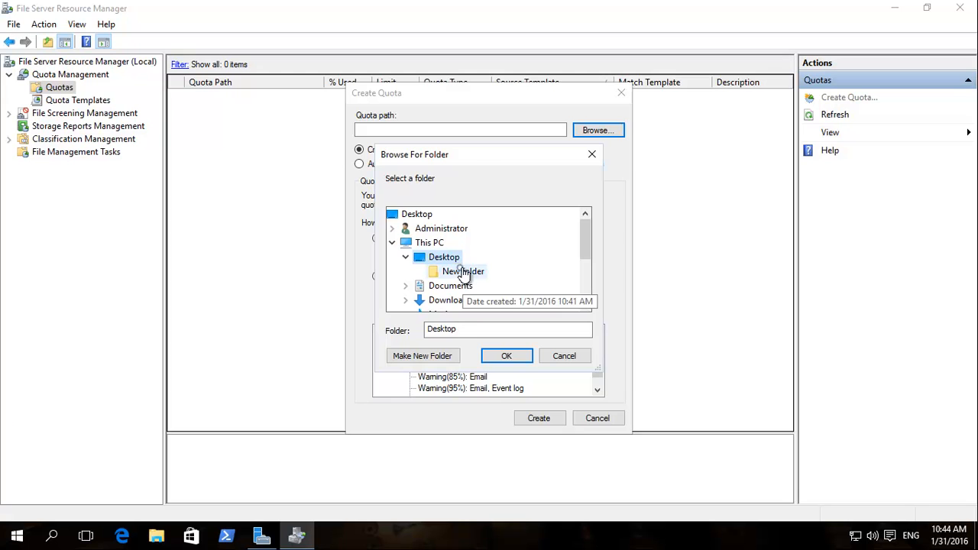
pyautogui.click(464, 272)
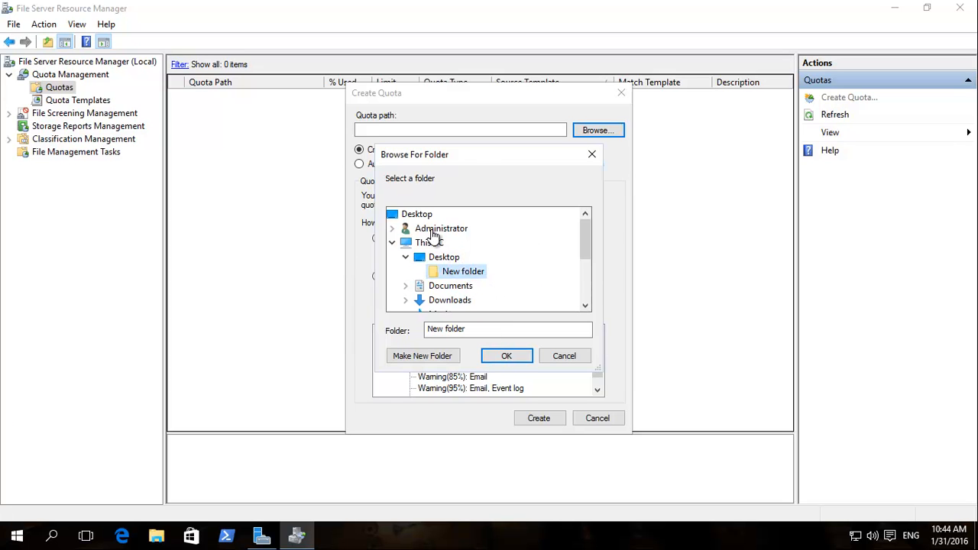
pyautogui.click(506, 358)
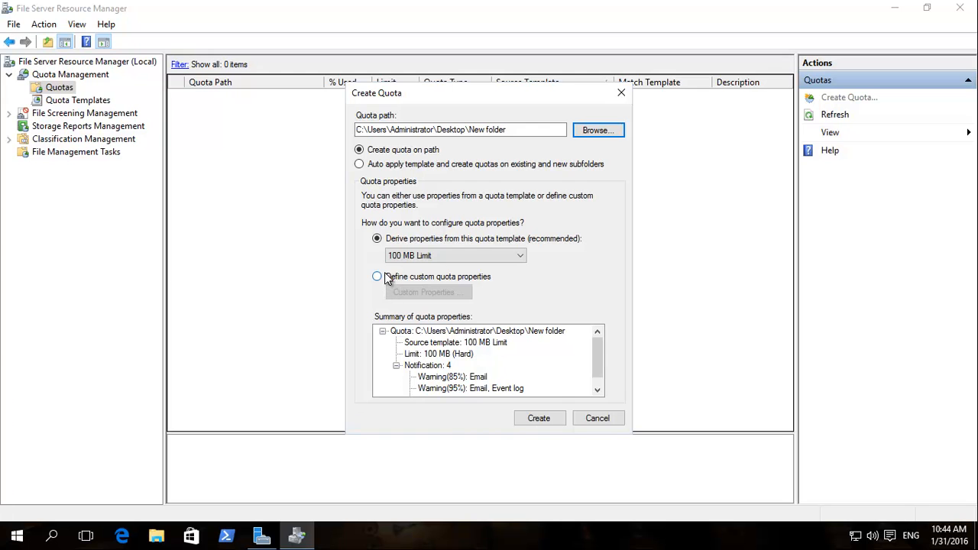
# Step: Choose to define custom quota properties instead of deriving them from a template, and open the custom properties
pyautogui.click(446, 255)
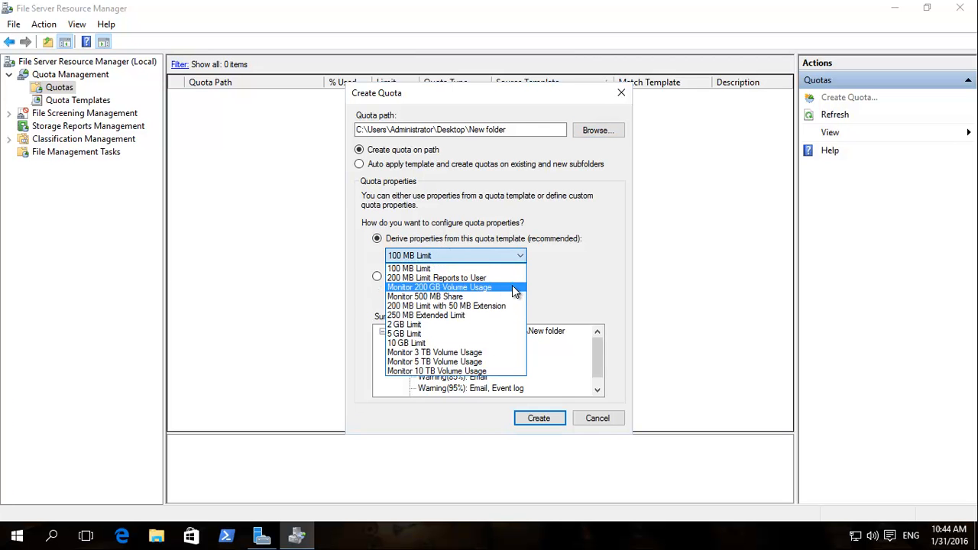
pyautogui.click(578, 284)
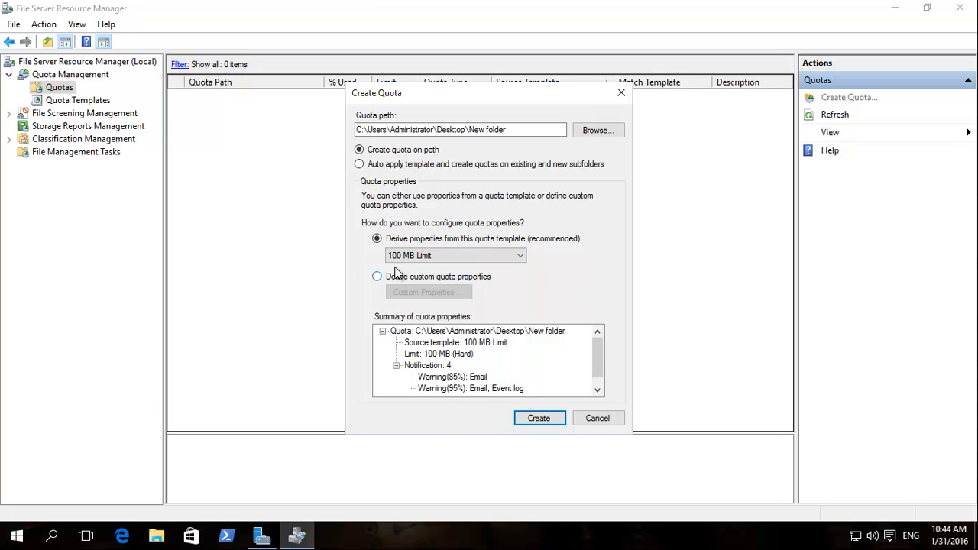
pyautogui.click(377, 276)
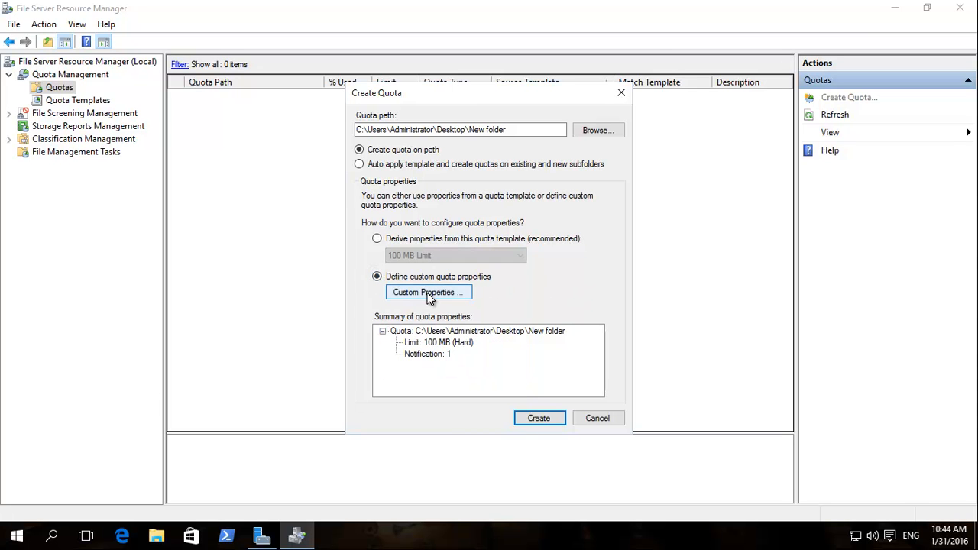
pyautogui.click(423, 294)
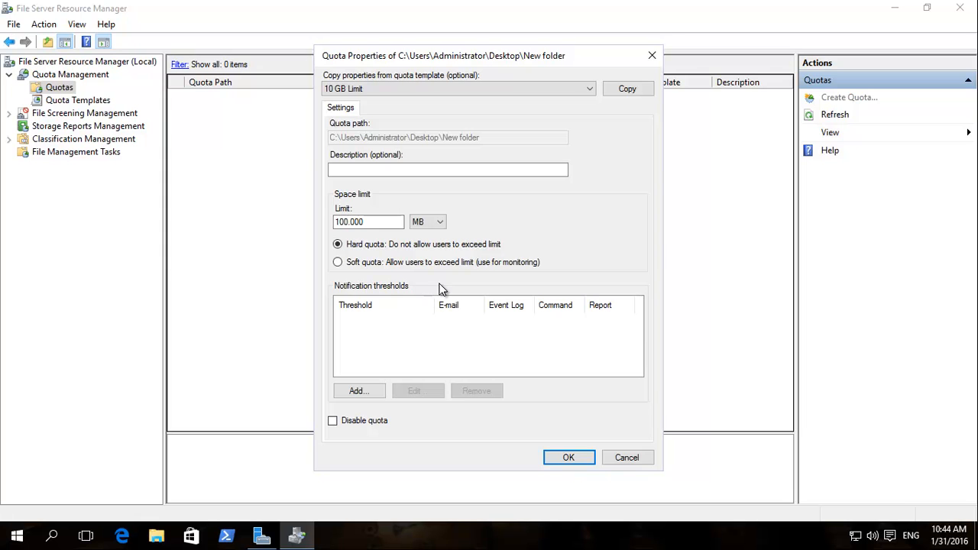
# Step: Enter the description "Documents" for the quota, keep the 100 MB limit as a hard quota, and accept the custom properties
pyautogui.click(436, 221)
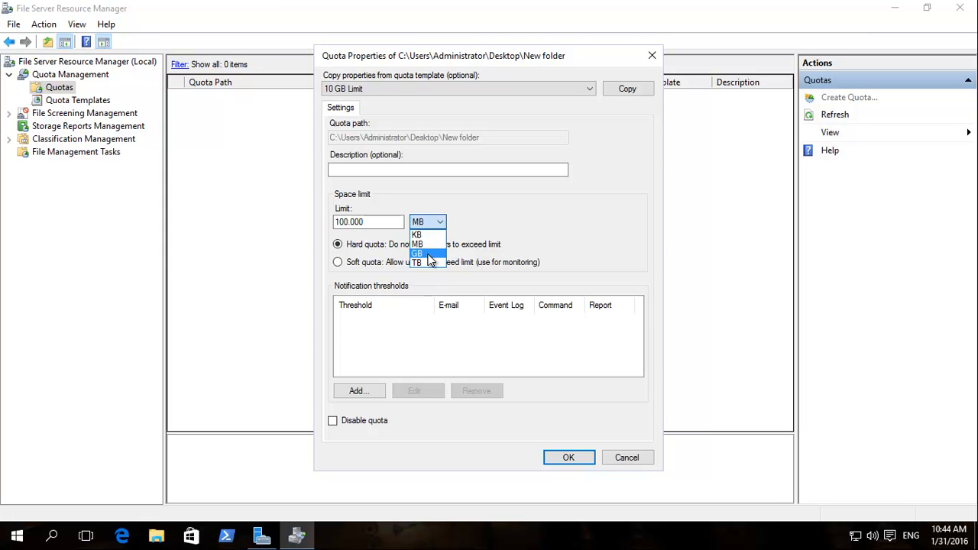
pyautogui.click(540, 211)
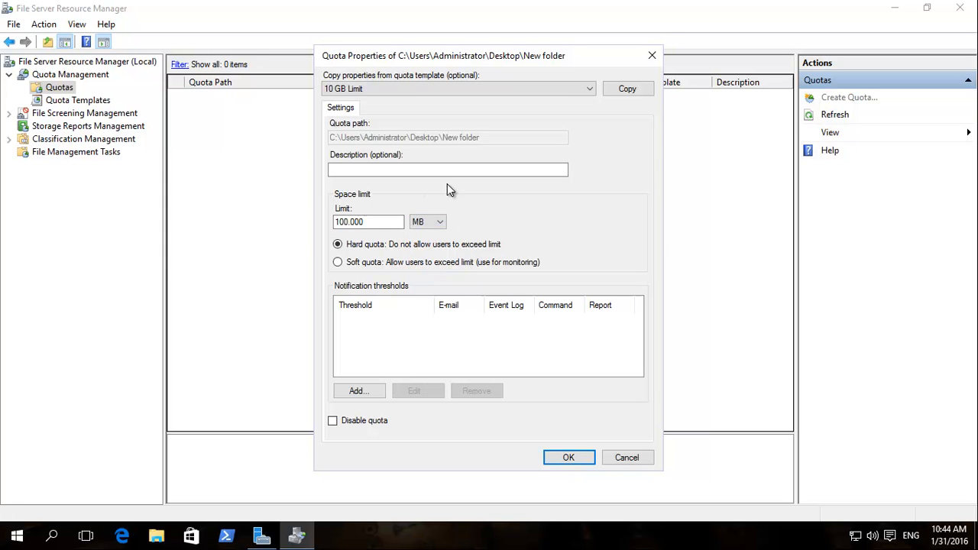
pyautogui.click(396, 169)
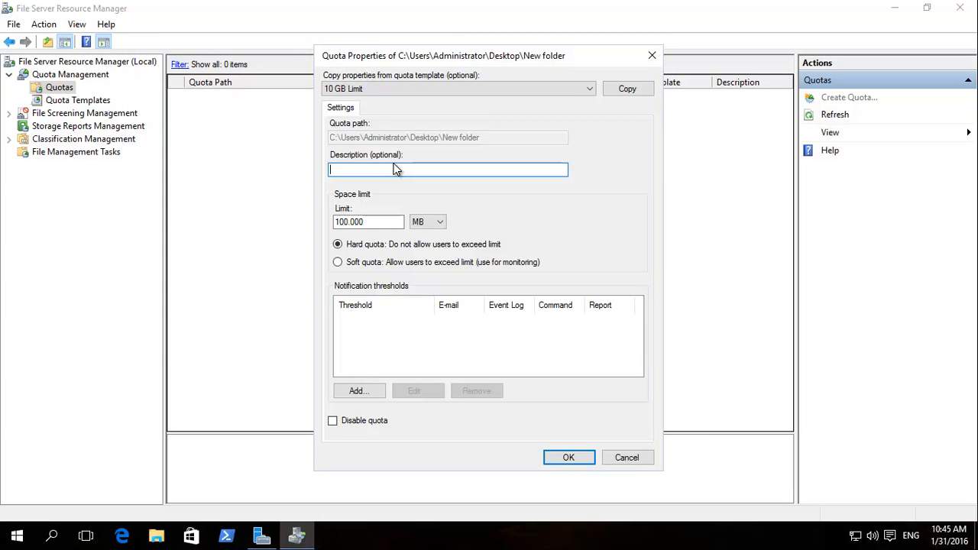
pyautogui.write('Documents')
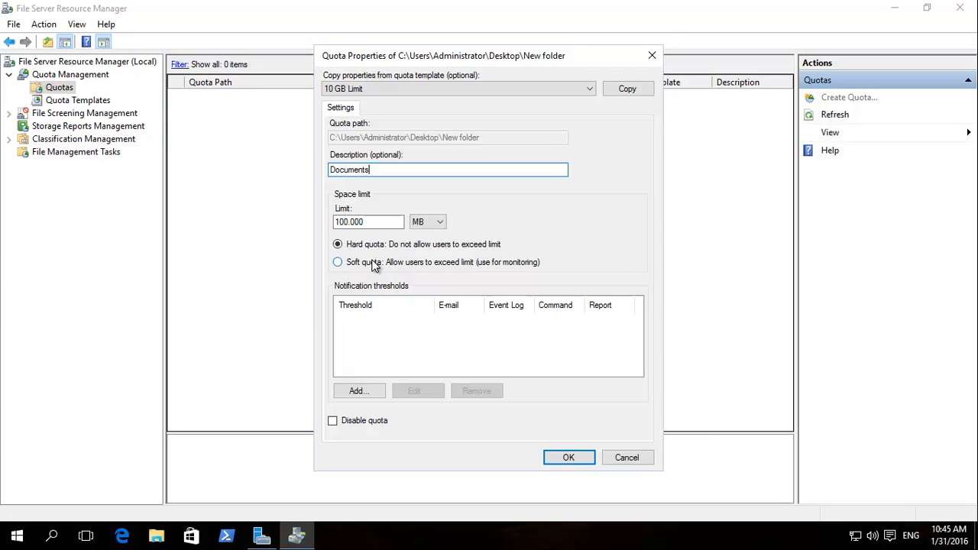
pyautogui.click(338, 263)
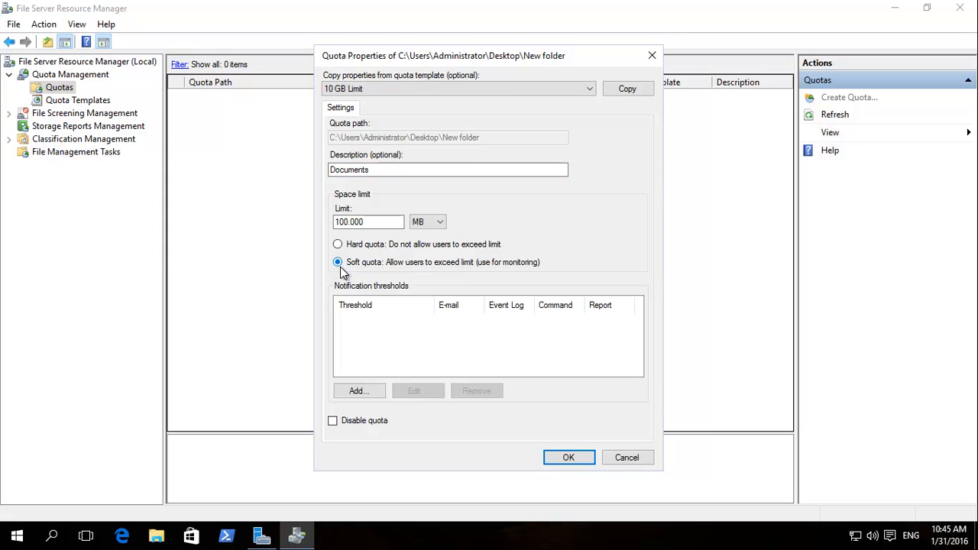
pyautogui.click(337, 245)
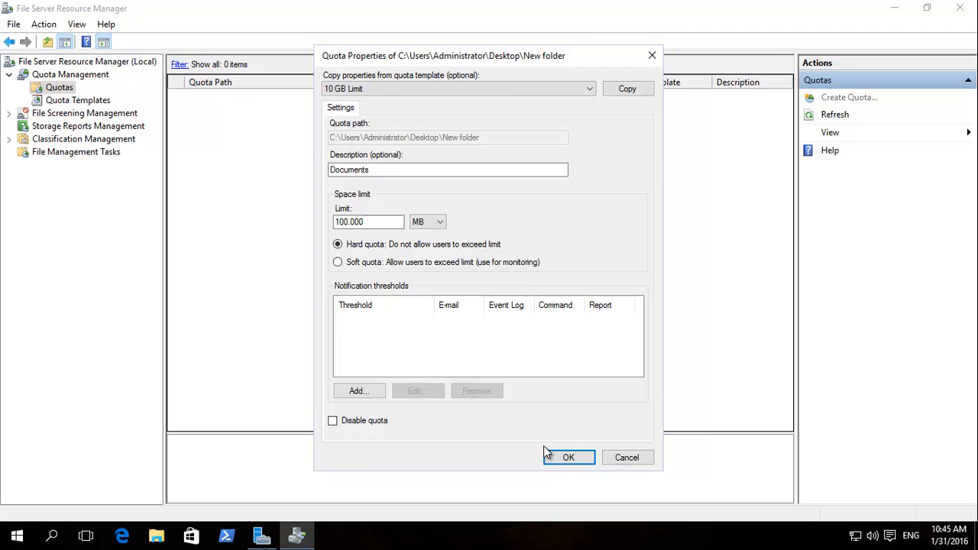
pyautogui.click(569, 458)
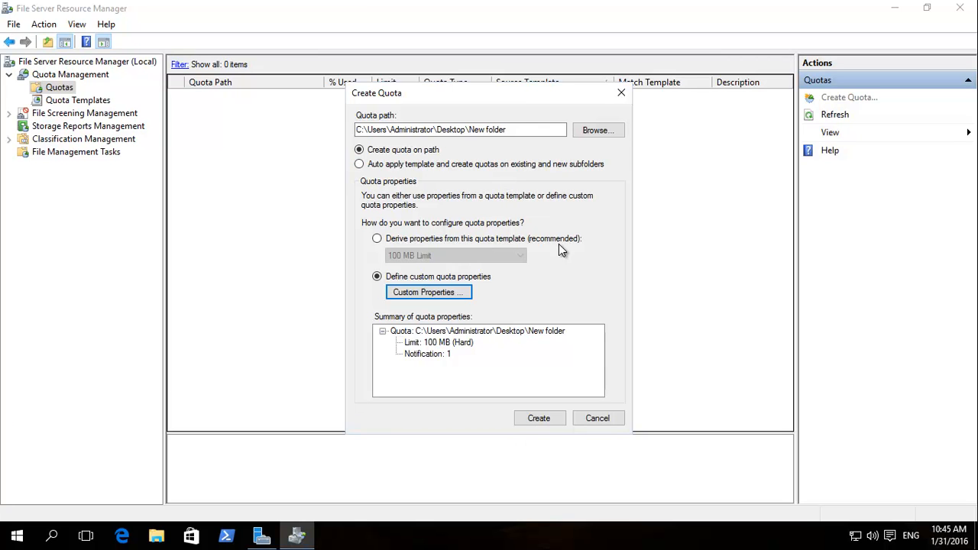
# Step: Create the quota and save its custom properties as a template named "Basic Quota"
pyautogui.click(544, 420)
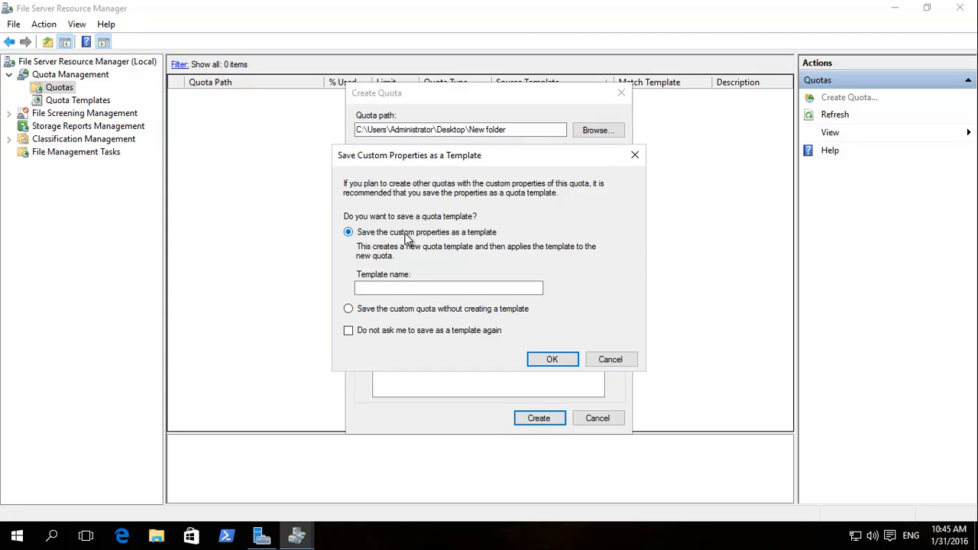
pyautogui.click(409, 284)
pyautogui.click(403, 283)
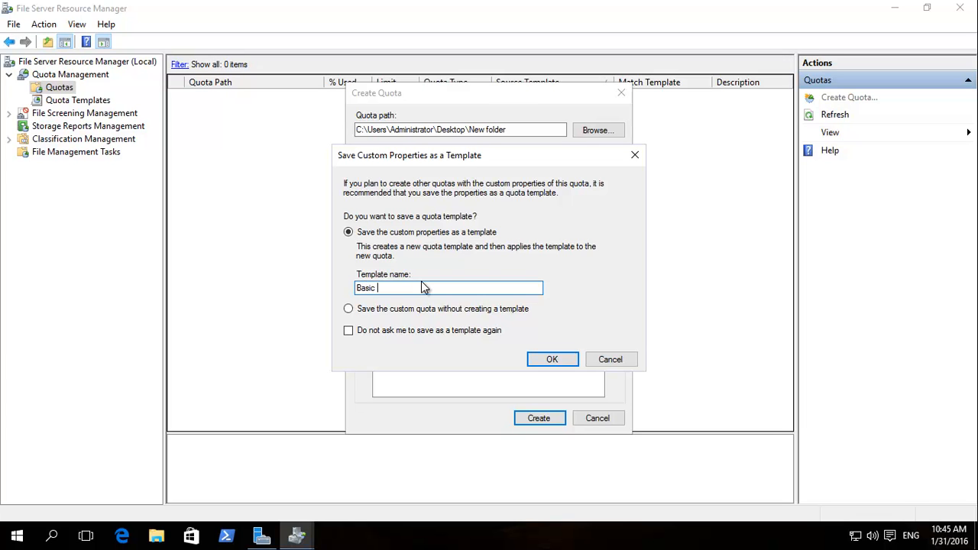
pyautogui.write('Basic Quota')
pyautogui.click(555, 360)
pyautogui.click(557, 414)
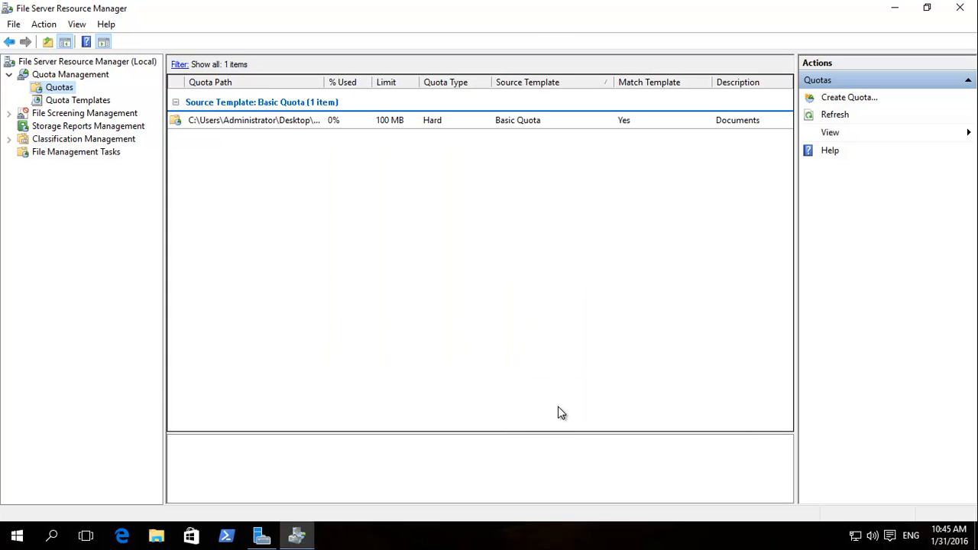
# Step: Edit the quota on the desktop's New folder, set its space limit to 1 MB, and save the change
pyautogui.click(332, 121)
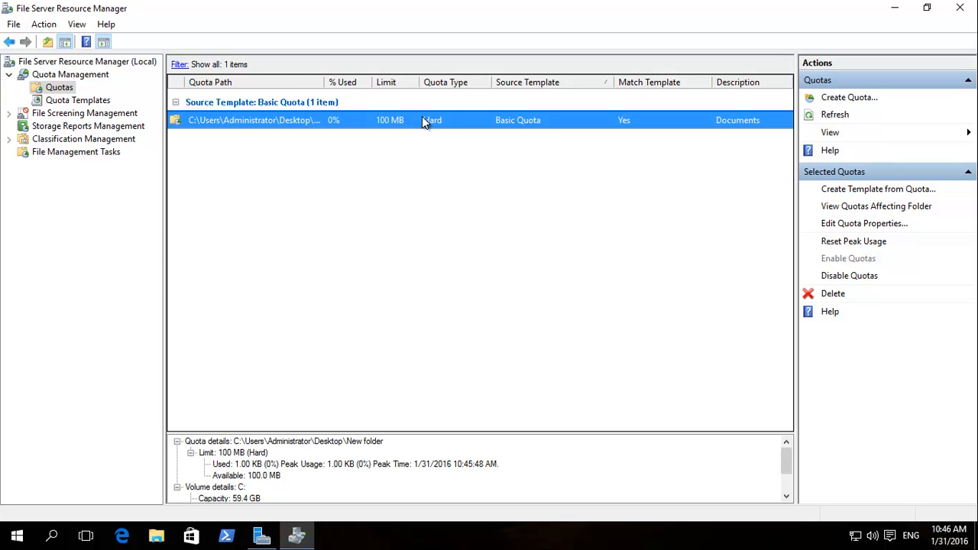
pyautogui.click(871, 225)
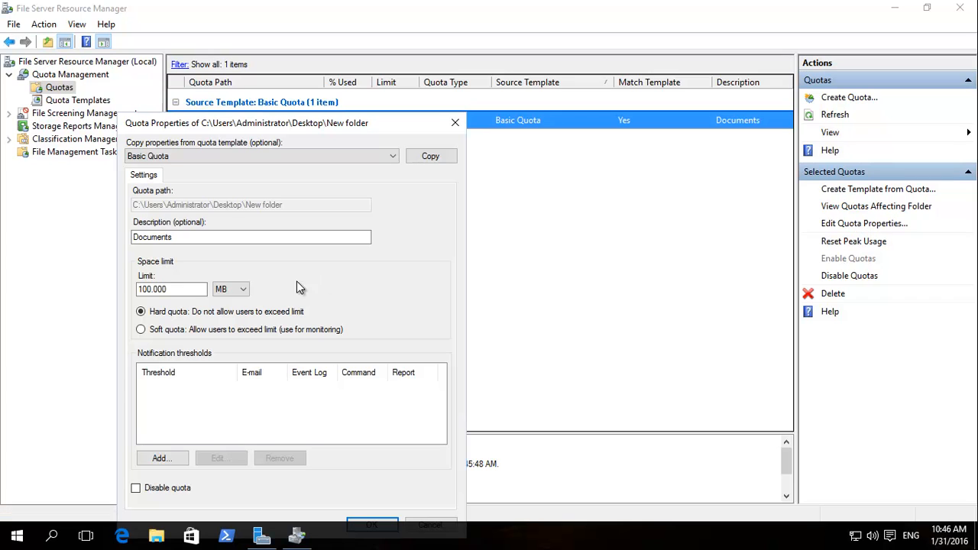
pyautogui.click(182, 289)
pyautogui.press('Left')
pyautogui.press('Left')
pyautogui.press('Left')
pyautogui.press('Left')
pyautogui.press('BackSpace')
pyautogui.press('BackSpace')
pyautogui.press('BackSpace')
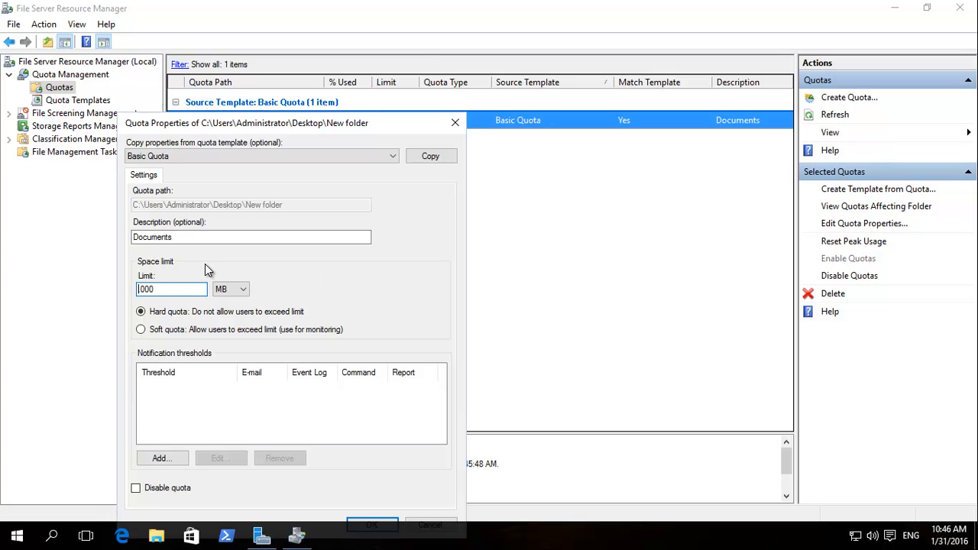
pyautogui.write('1')
pyautogui.moveTo(363, 124); pyautogui.dragTo(415, 68)
pyautogui.click(424, 469)
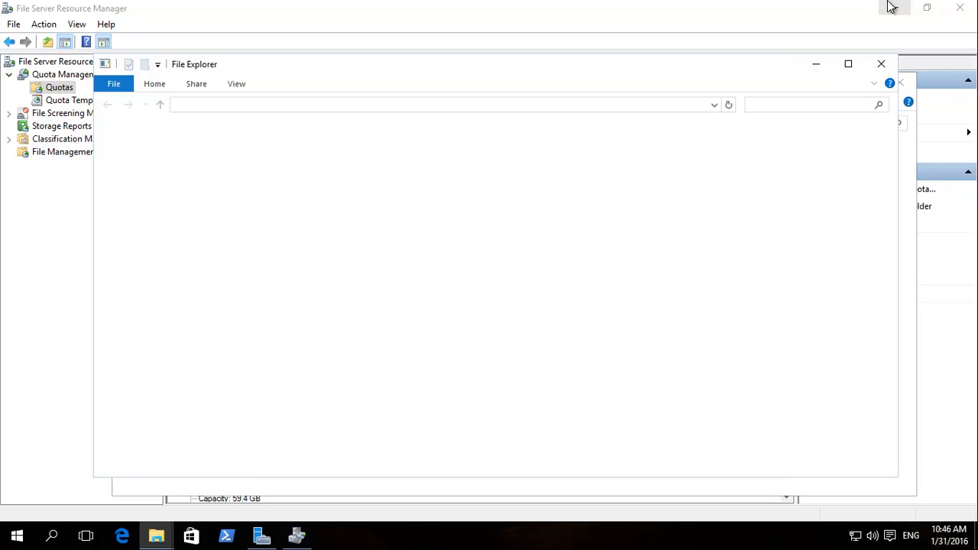
# Step: Close the extra File Explorer window and copy the explorer application from C:\Windows
pyautogui.click(882, 65)
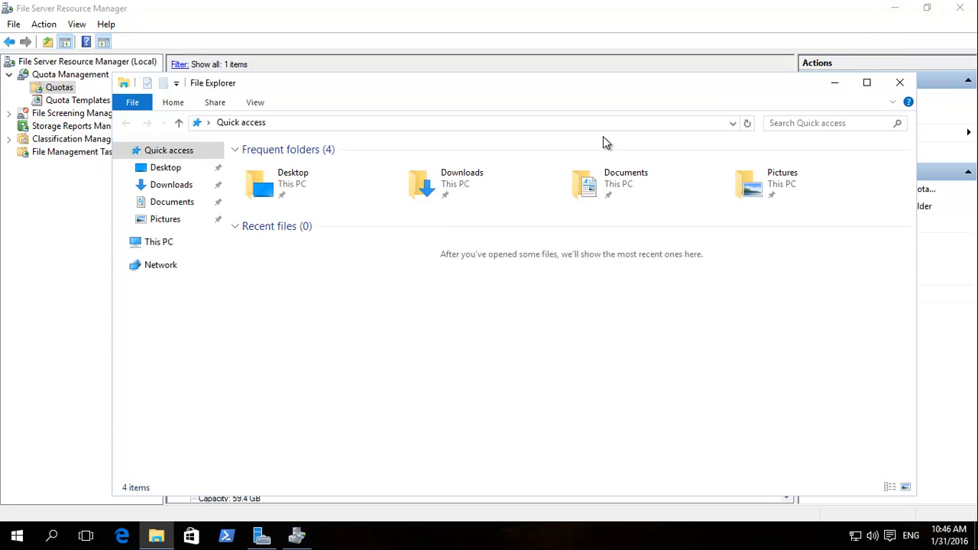
pyautogui.click(153, 250)
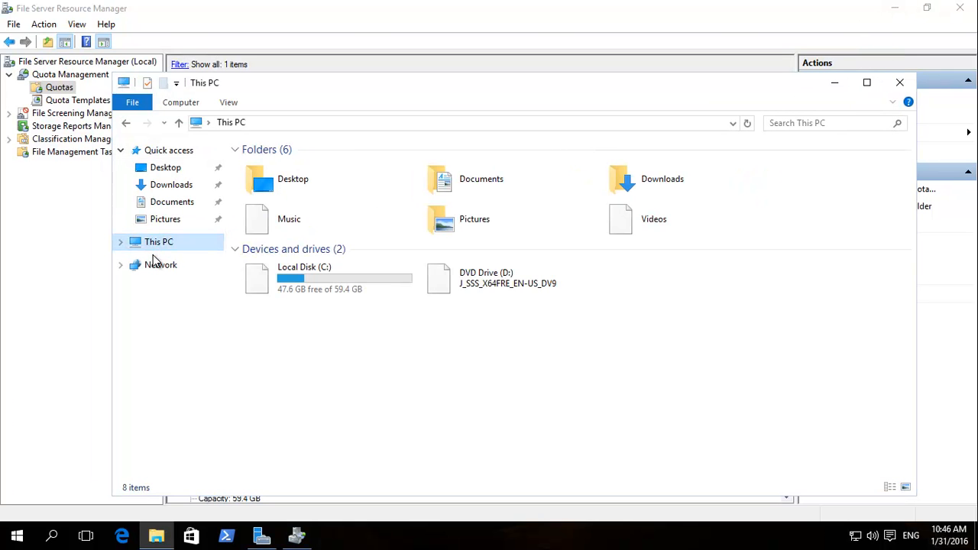
pyautogui.doubleClick(264, 281)
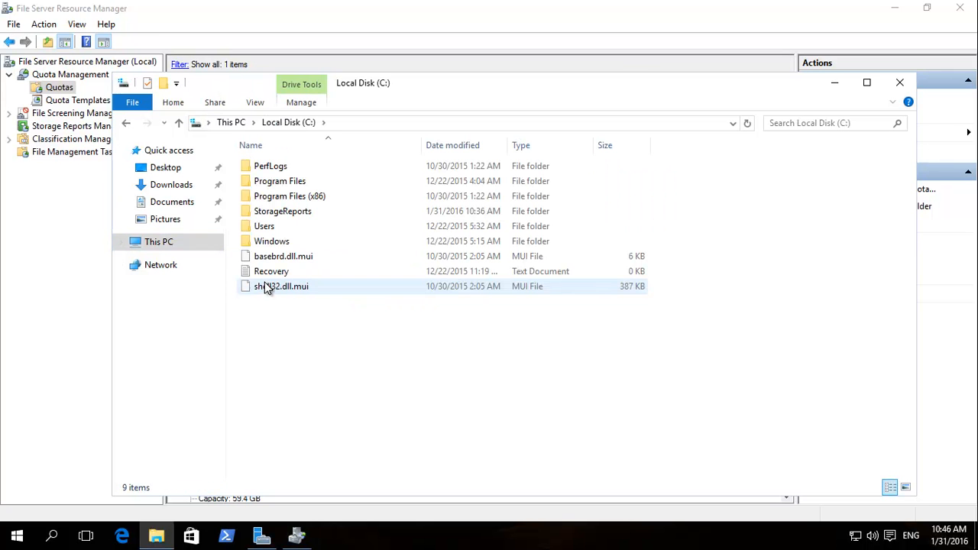
pyautogui.doubleClick(270, 241)
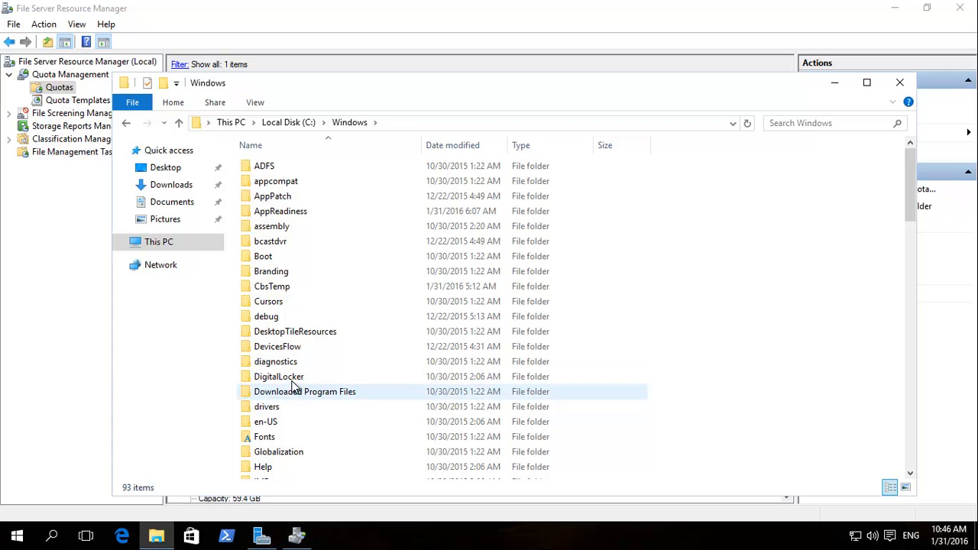
pyautogui.moveTo(914, 180); pyautogui.dragTo(898, 431)
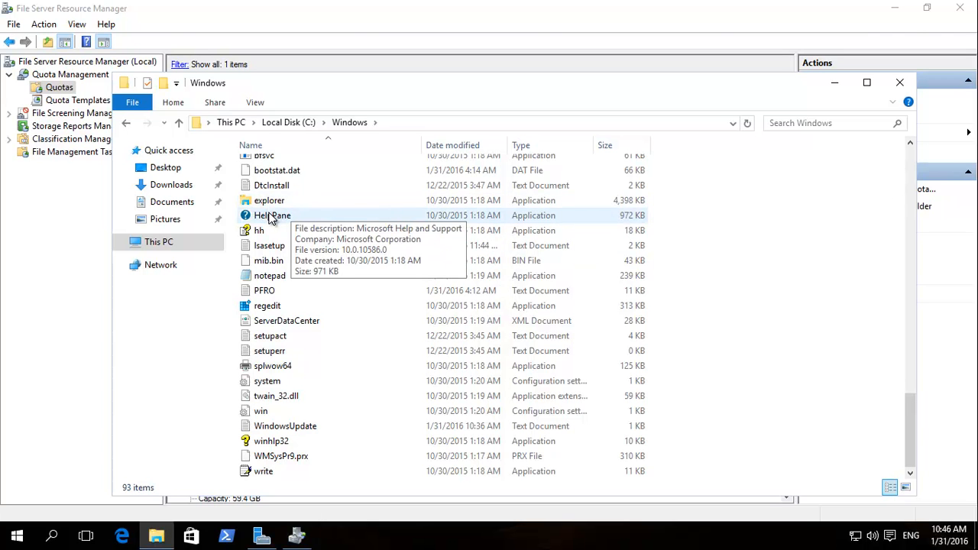
pyautogui.click(271, 201)
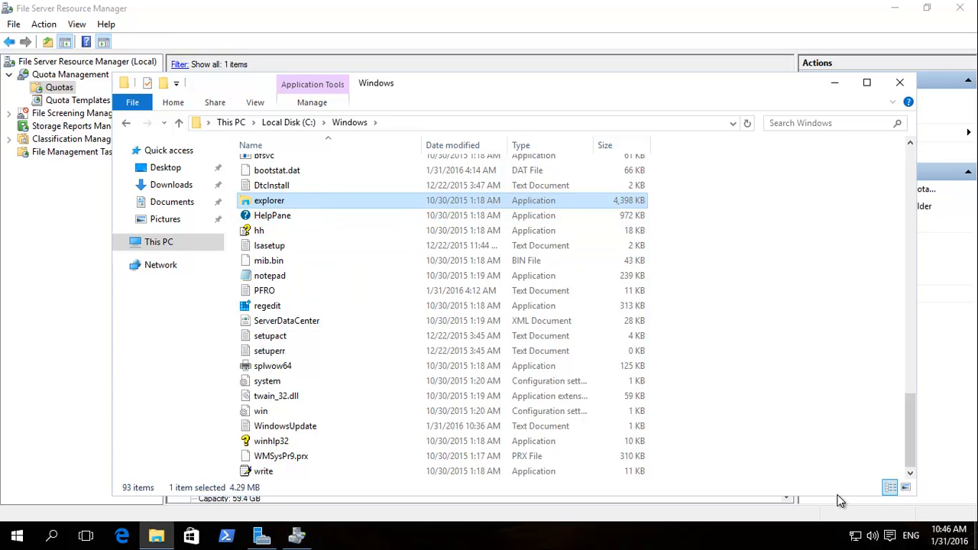
# Step: Try to paste the copied explorer application into New folder on the desktop to test the hard quota
pyautogui.click(976, 541)
pyautogui.doubleClick(75, 170)
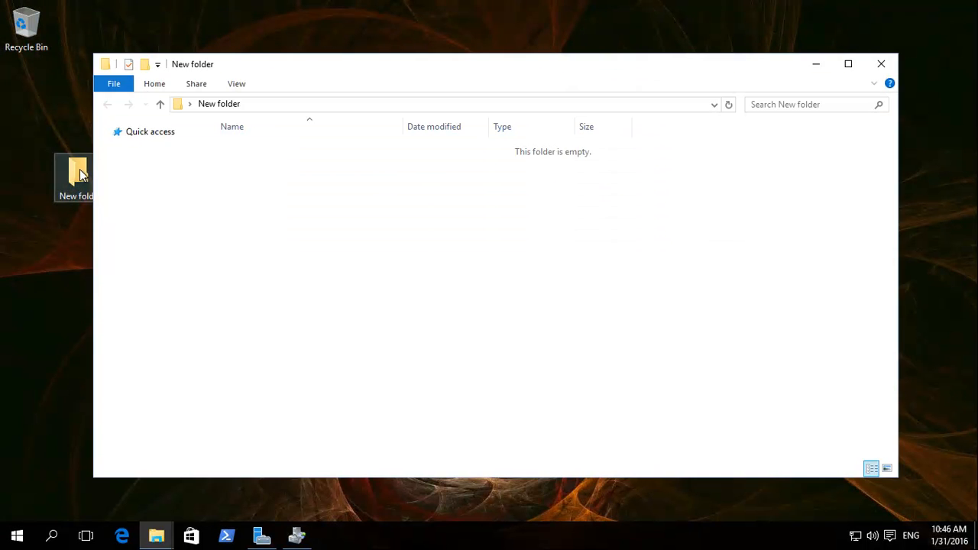
pyautogui.hotkey('ctrl', 'v')
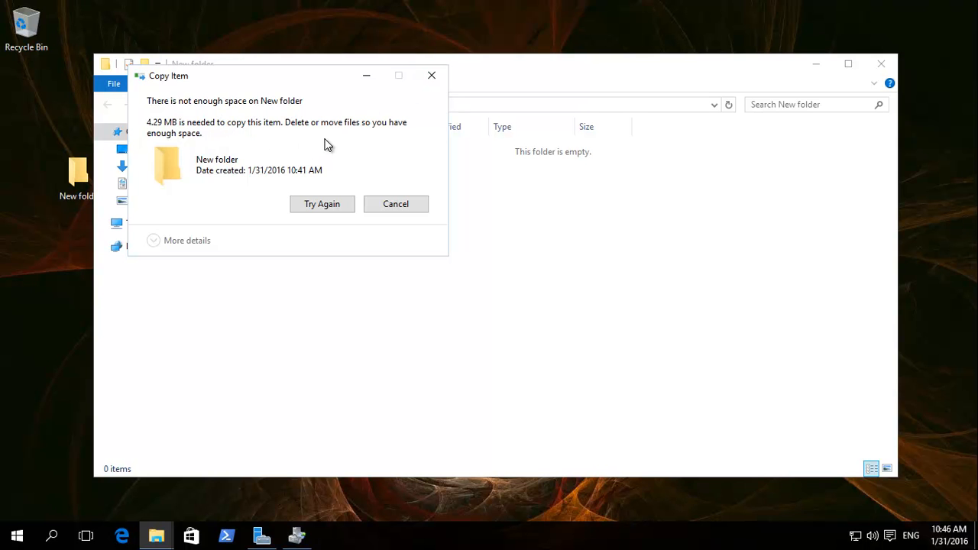
pyautogui.click(425, 203)
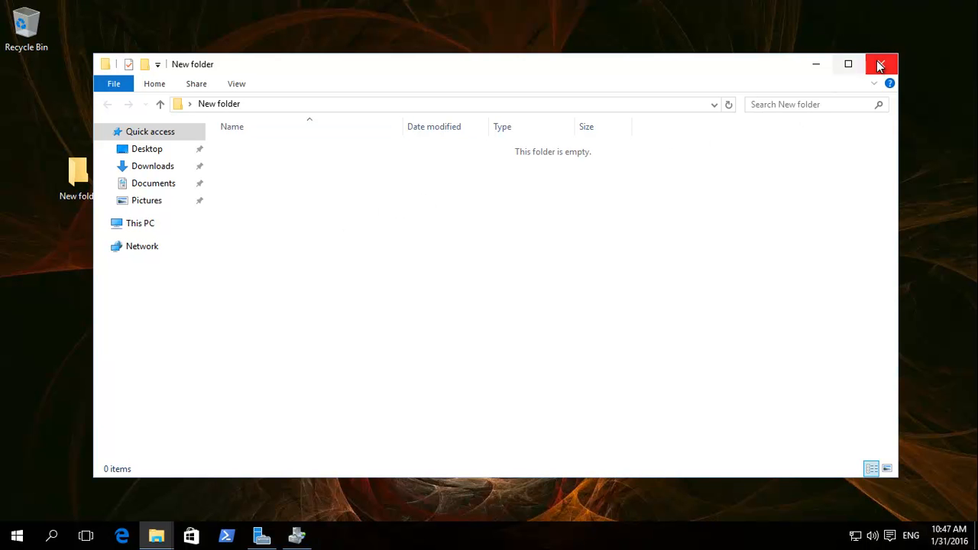
# Step: Switch to File Server Resource Manager and change the New folder quota to a soft quota
pyautogui.click(299, 538)
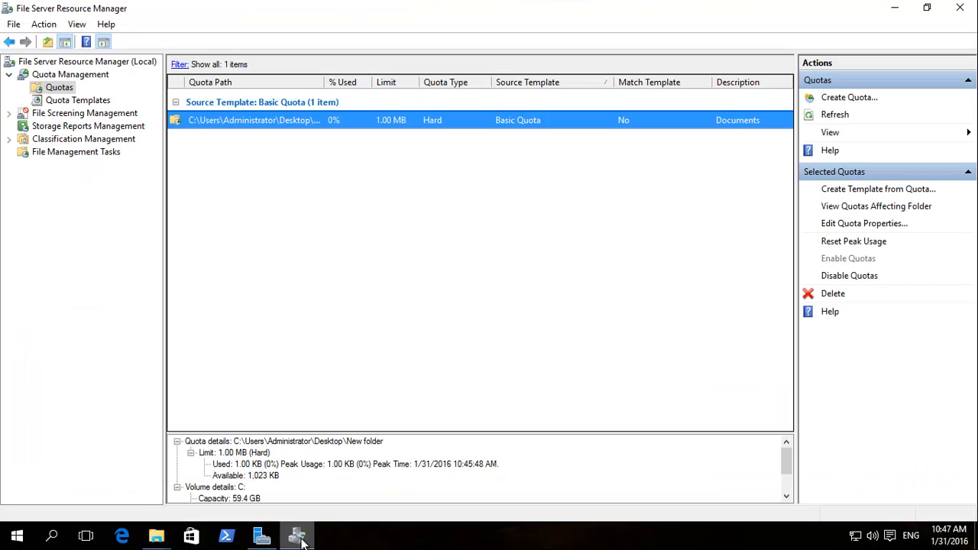
pyautogui.click(859, 226)
pyautogui.click(85, 274)
pyautogui.click(320, 469)
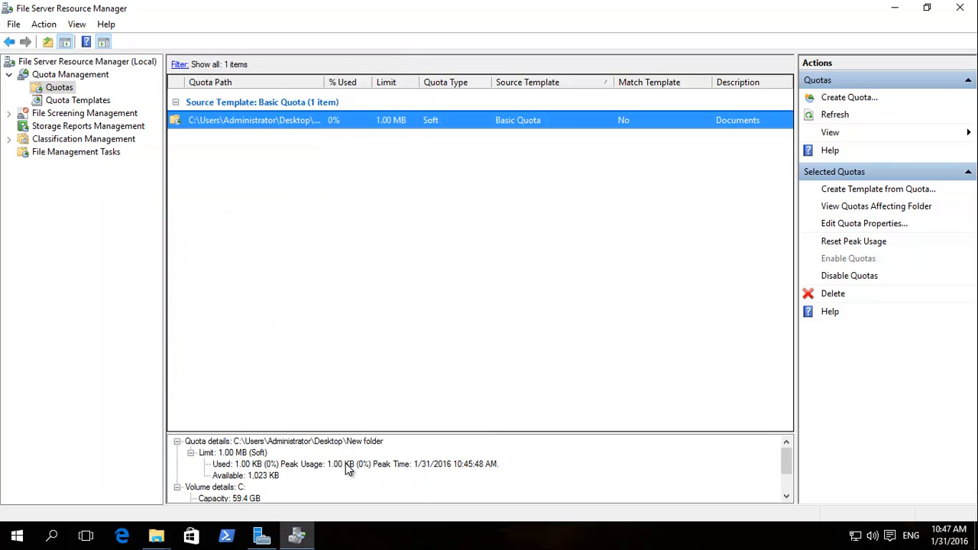
# Step: Paste the copied explorer application into New folder under the soft quota and return to File Server Resource Manager
pyautogui.click(895, 8)
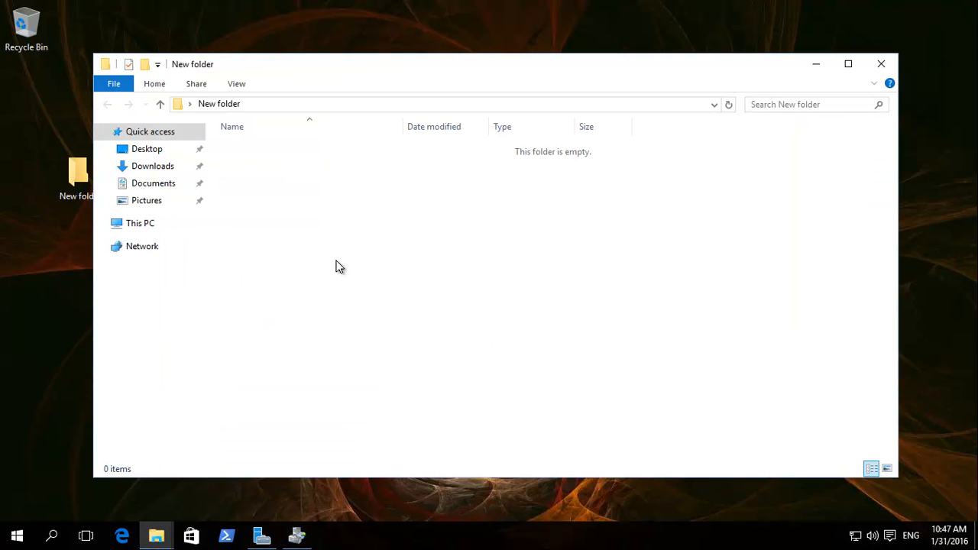
pyautogui.hotkey('ctrl', 'v')
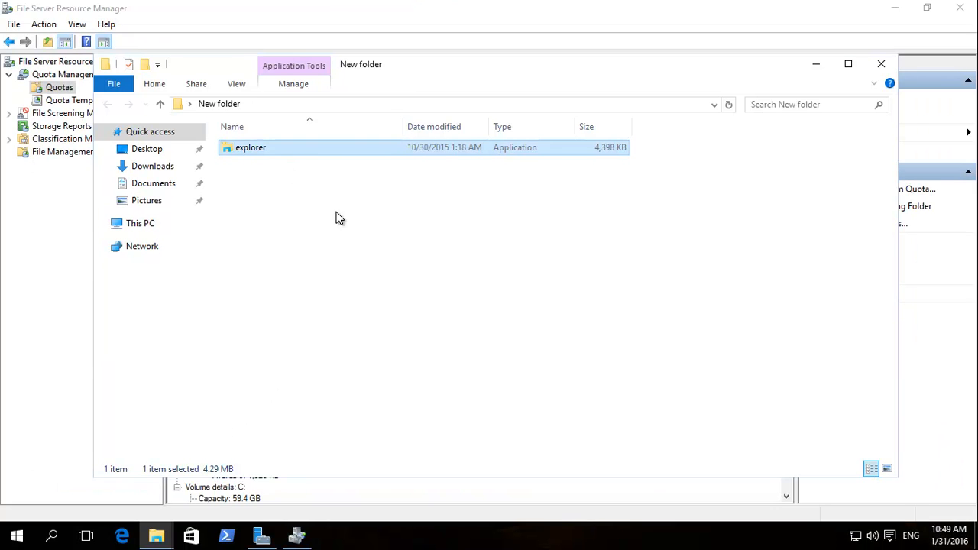
pyautogui.click(298, 539)
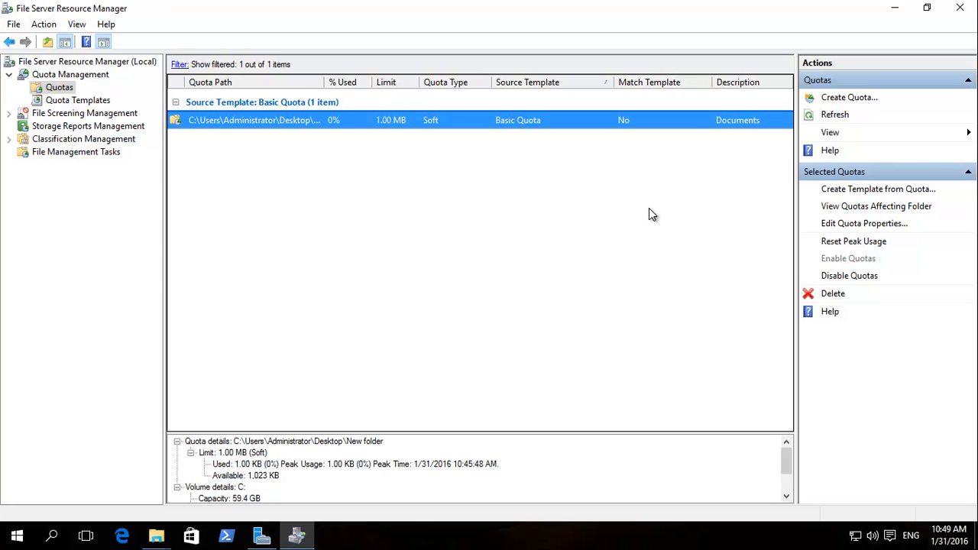
pyautogui.click(298, 541)
pyautogui.click(298, 540)
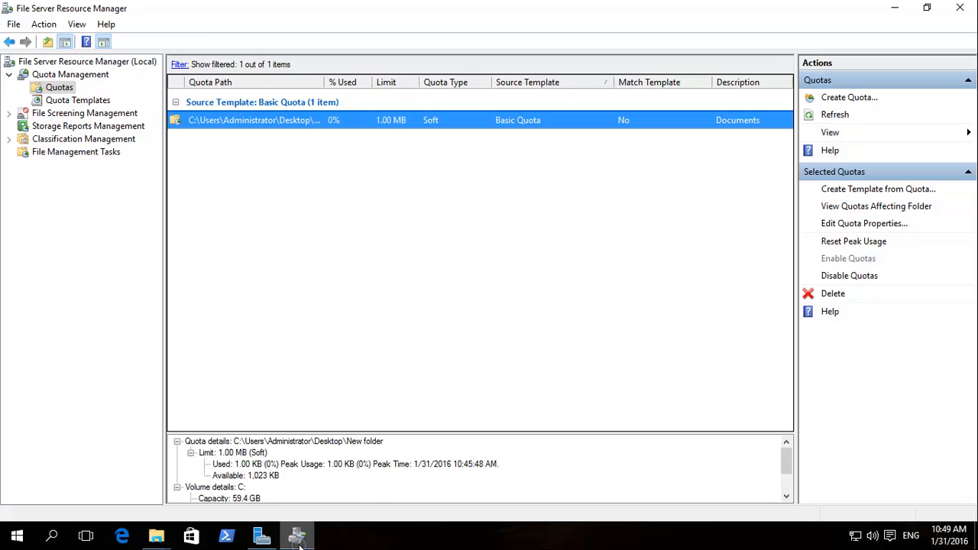
# Step: Start adding a notification threshold to the New folder quota, enable its event log warning, and view the command and report options
pyautogui.click(858, 225)
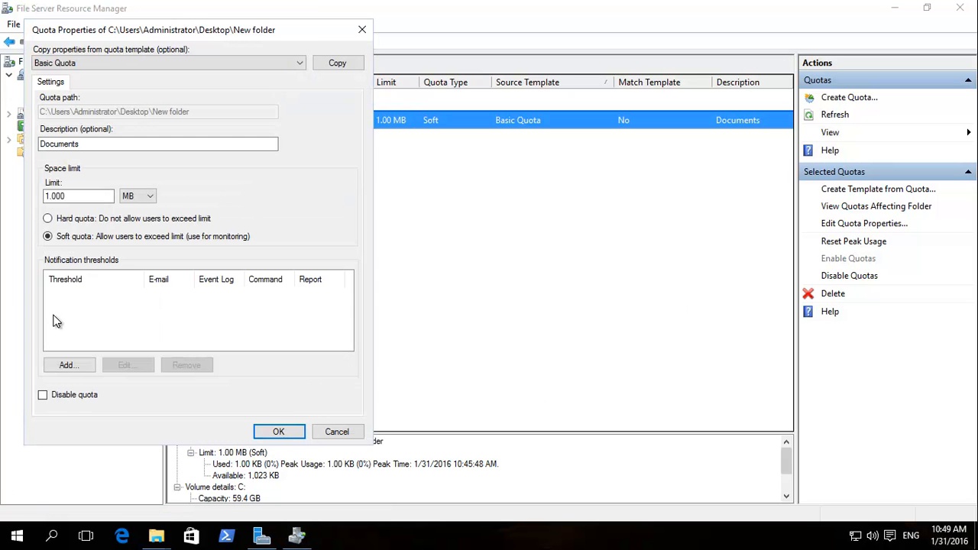
pyautogui.click(73, 365)
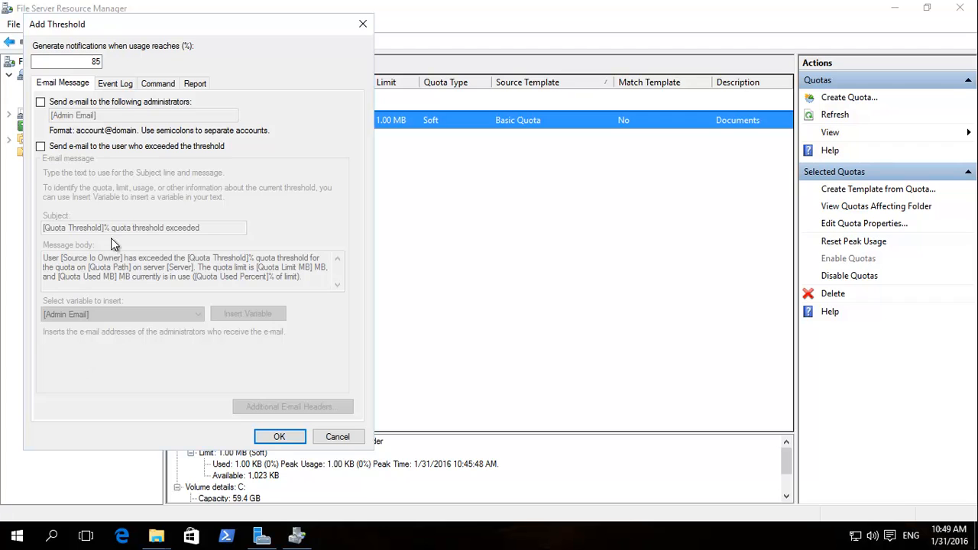
pyautogui.click(116, 86)
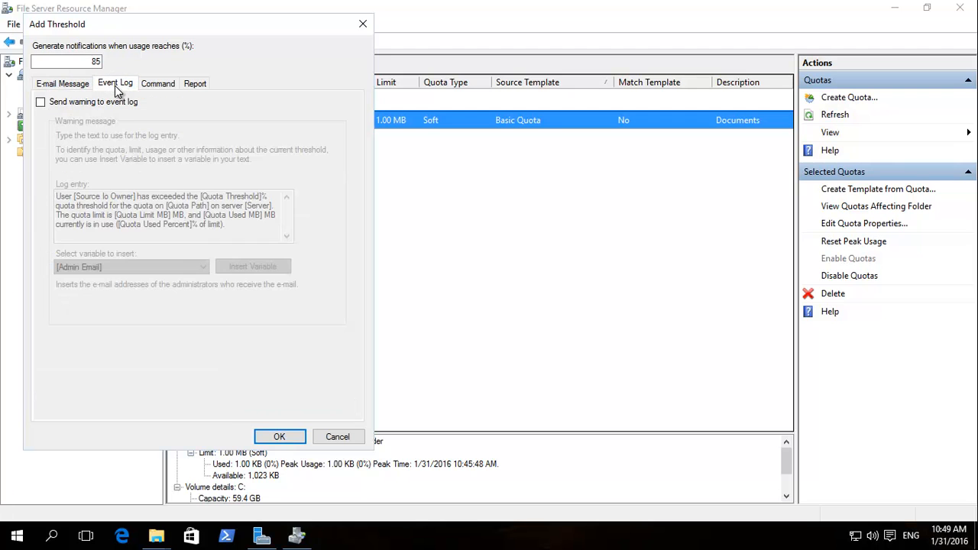
pyautogui.click(41, 102)
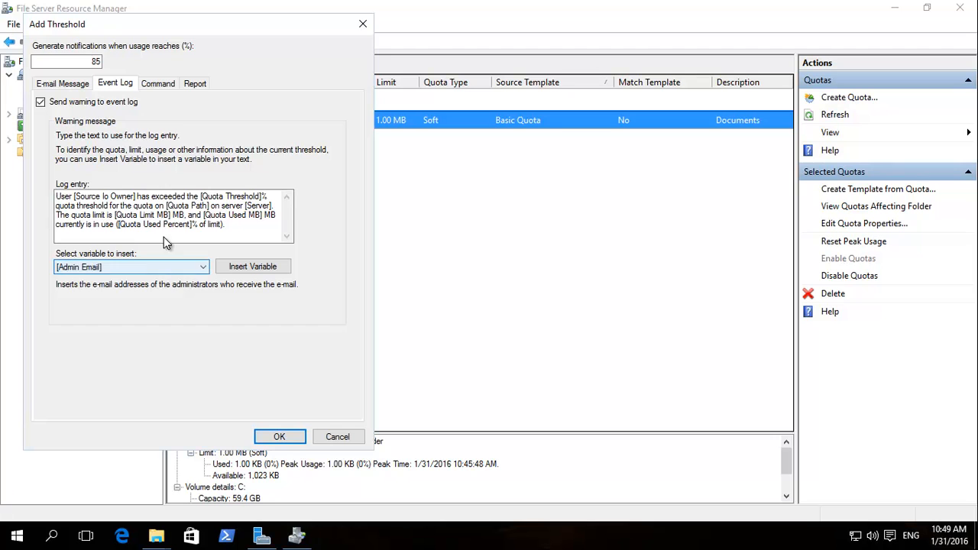
pyautogui.click(157, 85)
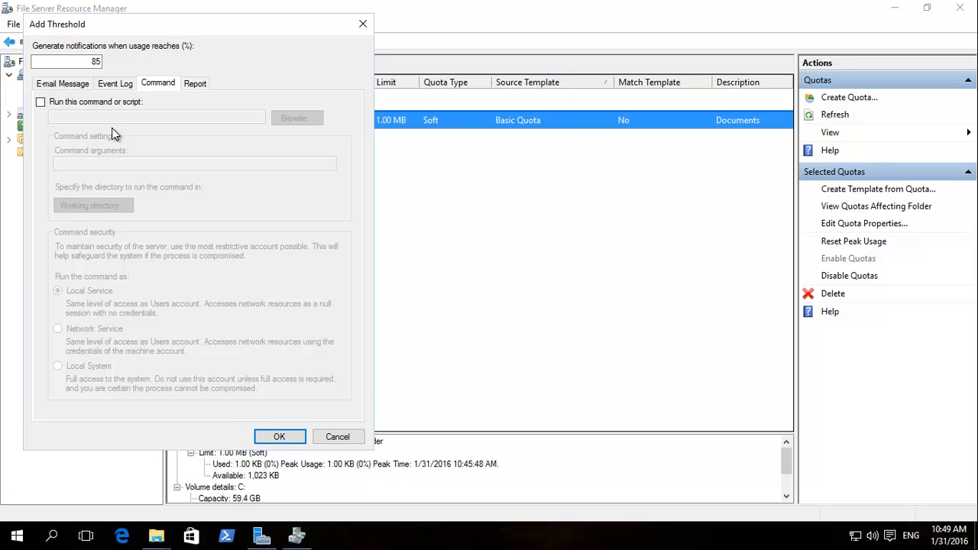
pyautogui.click(200, 85)
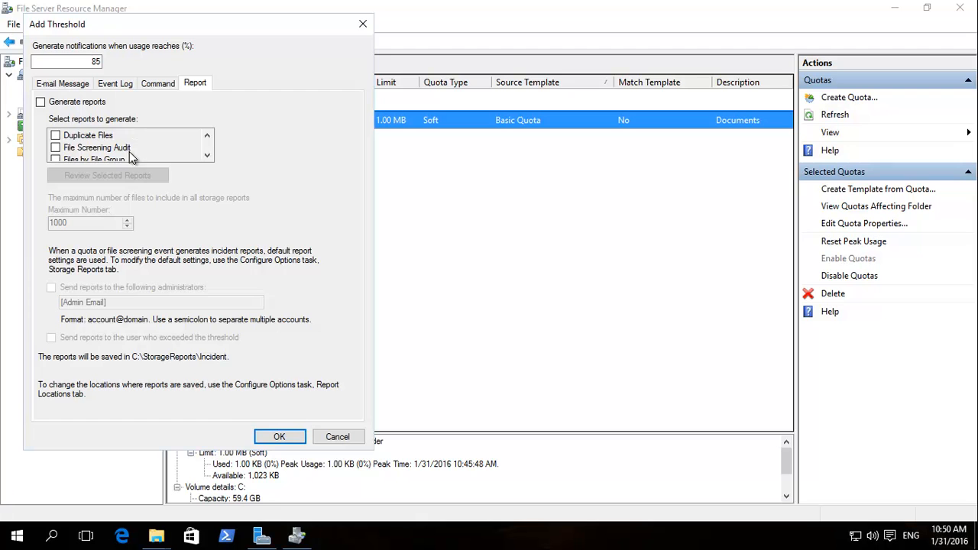
# Step: Enable threshold e-mails to administrators and the user who exceeded it, then cancel both the threshold and the quota edits
pyautogui.click(49, 86)
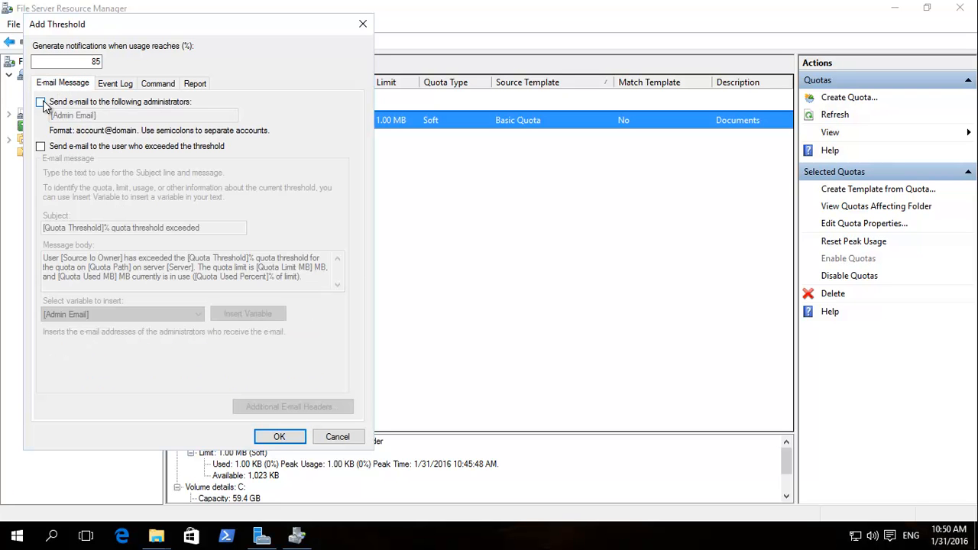
pyautogui.click(41, 102)
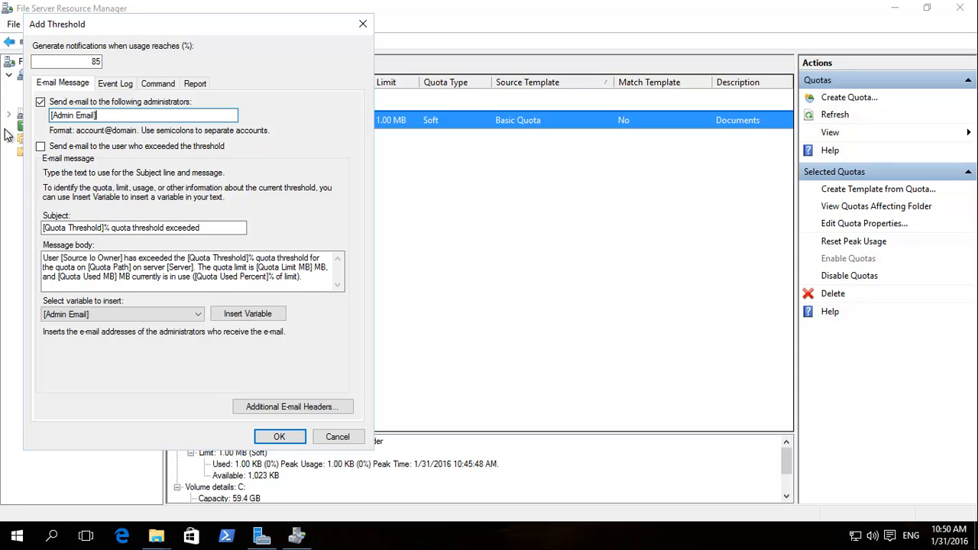
pyautogui.click(41, 146)
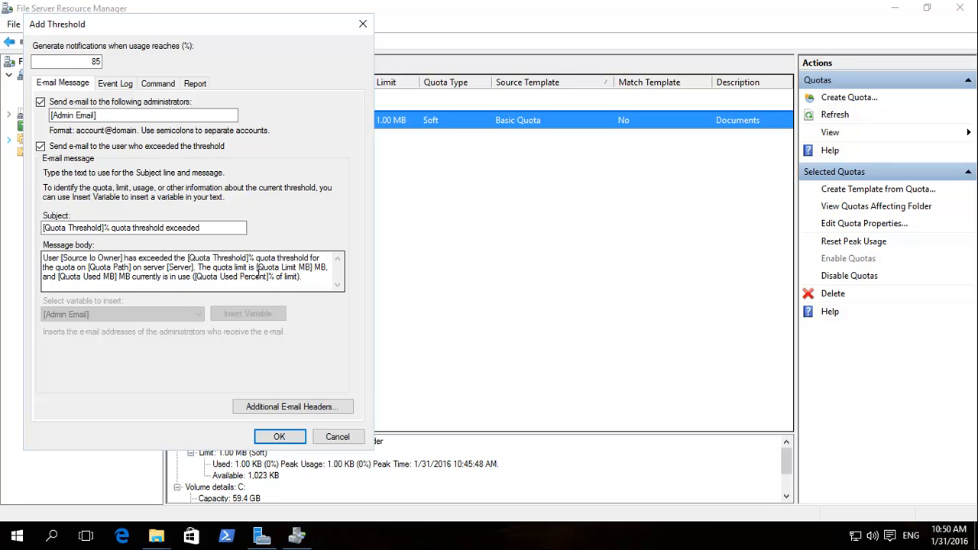
pyautogui.click(340, 438)
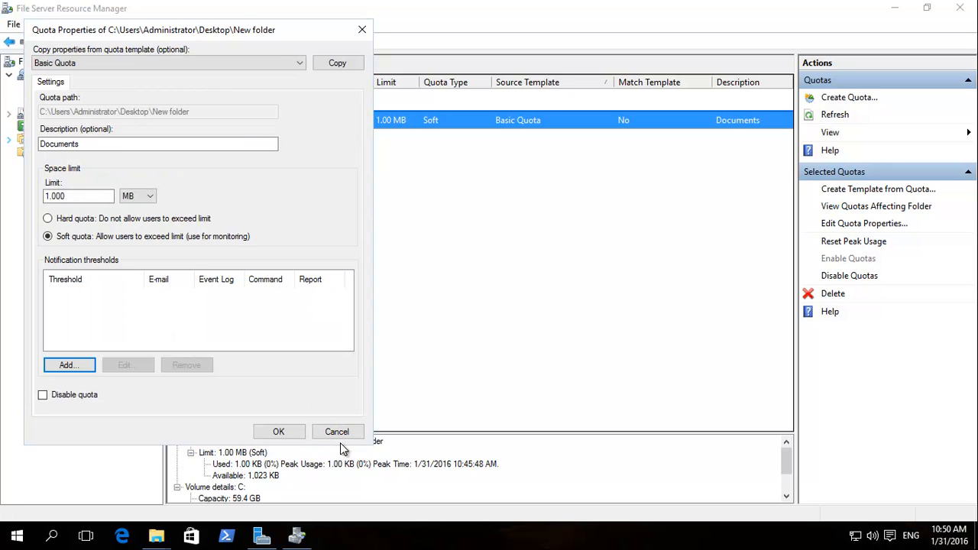
pyautogui.click(337, 433)
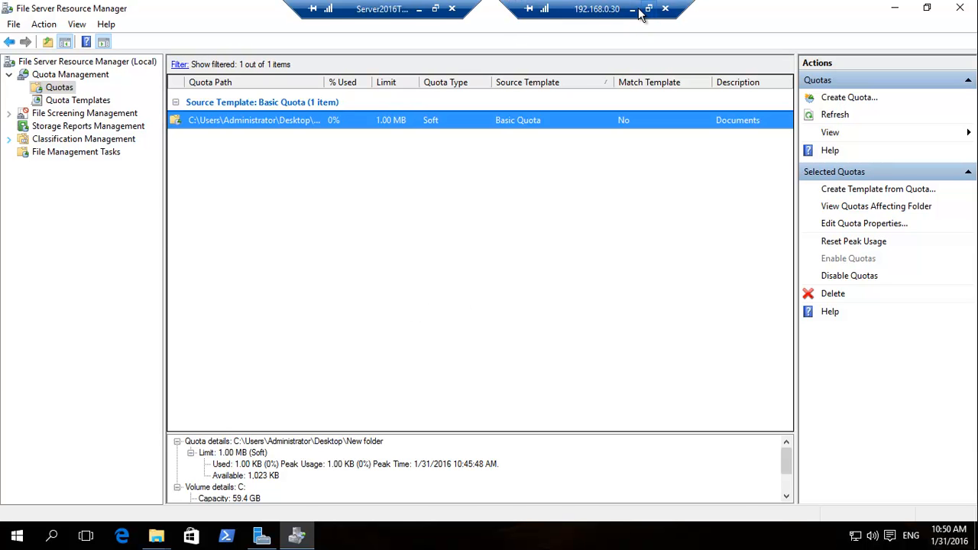
pyautogui.click(638, 10)
pyautogui.click(602, 537)
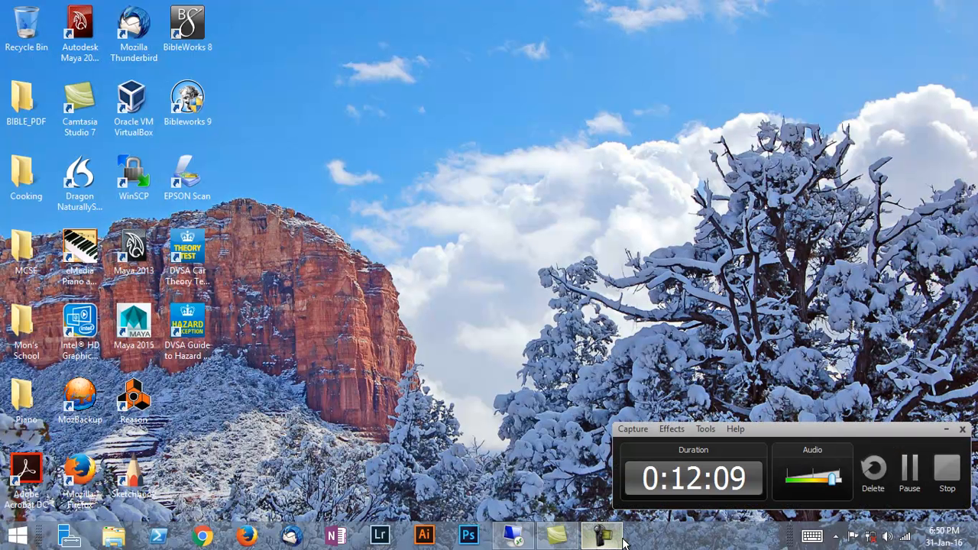
pyautogui.click(908, 467)
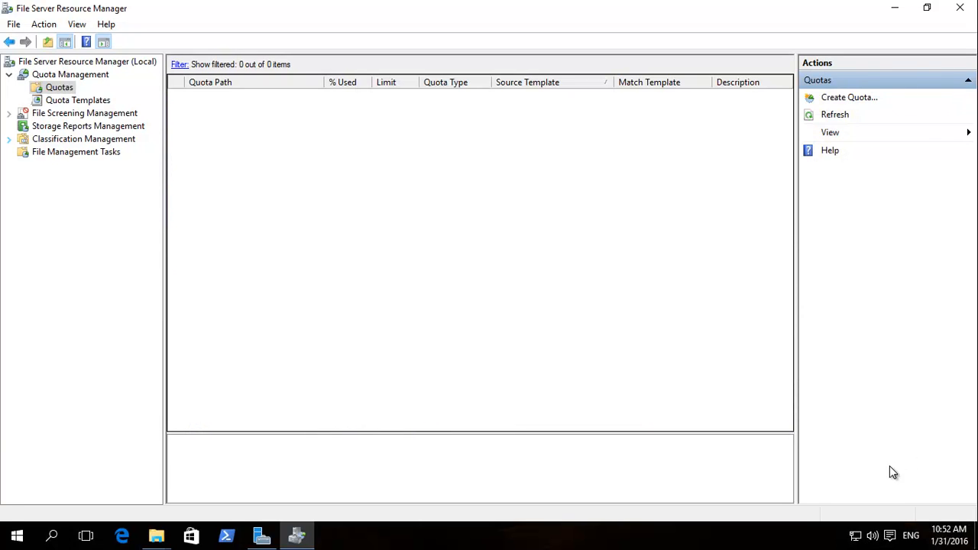
# Step: Start creating a file screen under File Screening Management with the desktop's New folder as its path
pyautogui.click(67, 116)
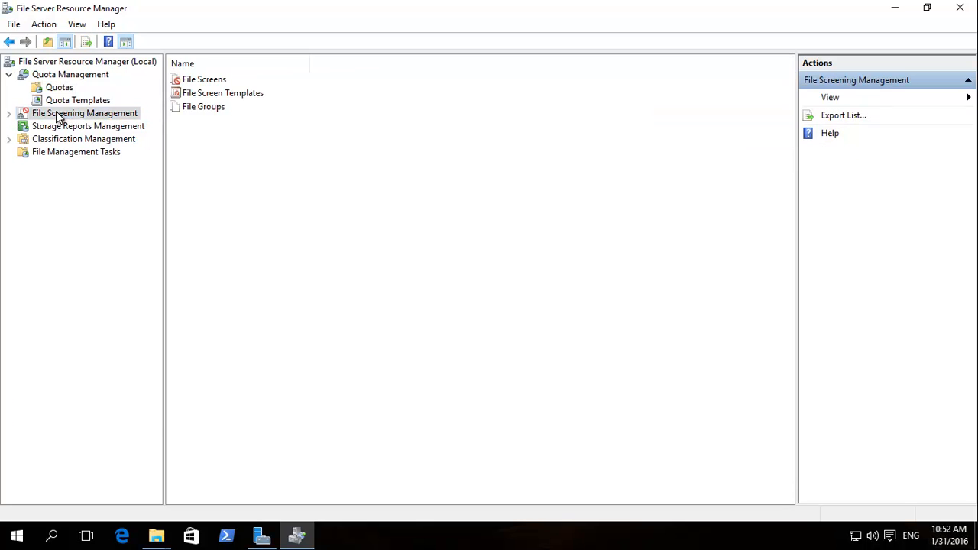
pyautogui.click(10, 113)
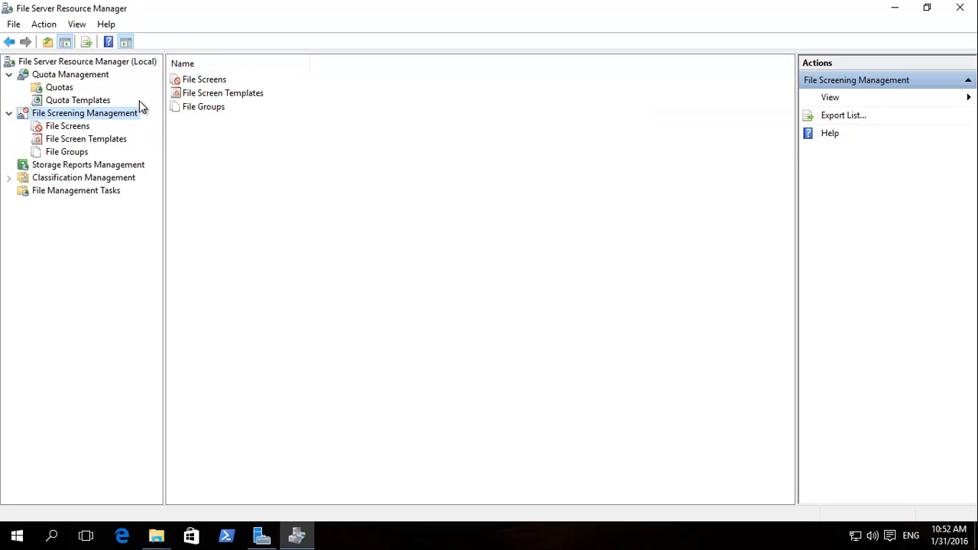
pyautogui.click(76, 130)
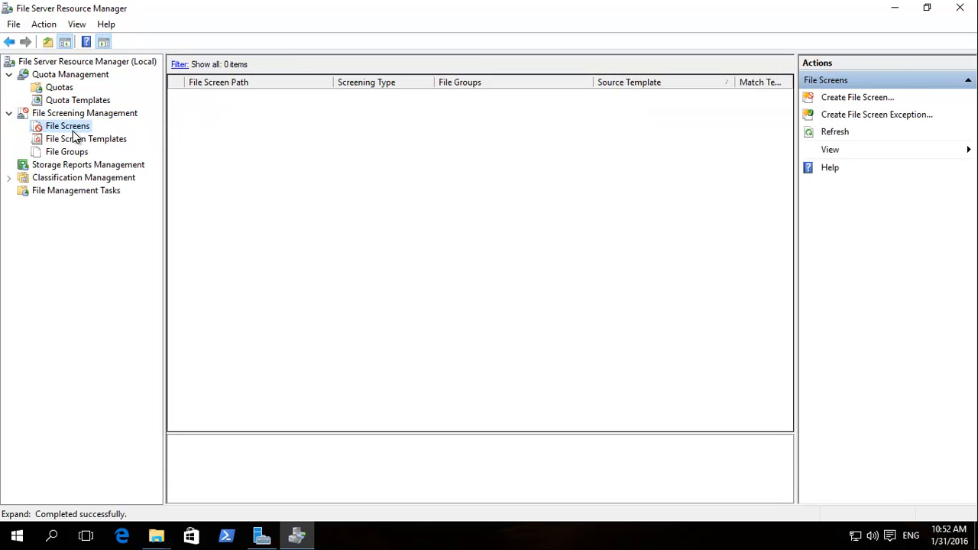
pyautogui.click(857, 97)
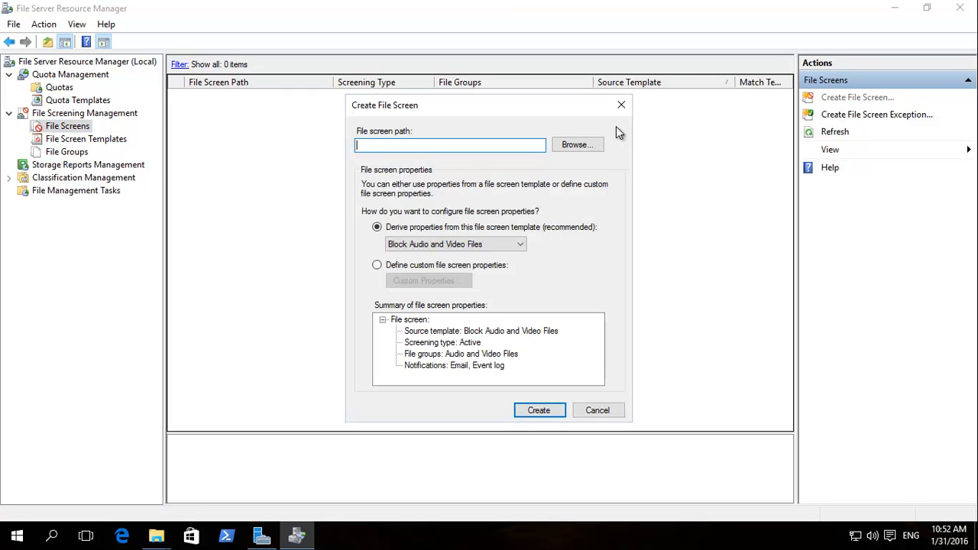
pyautogui.click(579, 145)
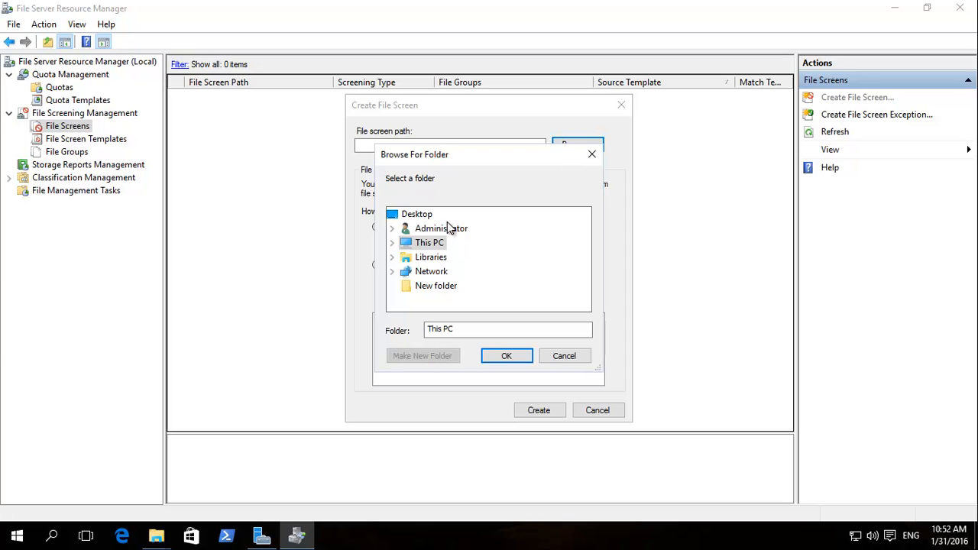
pyautogui.click(393, 243)
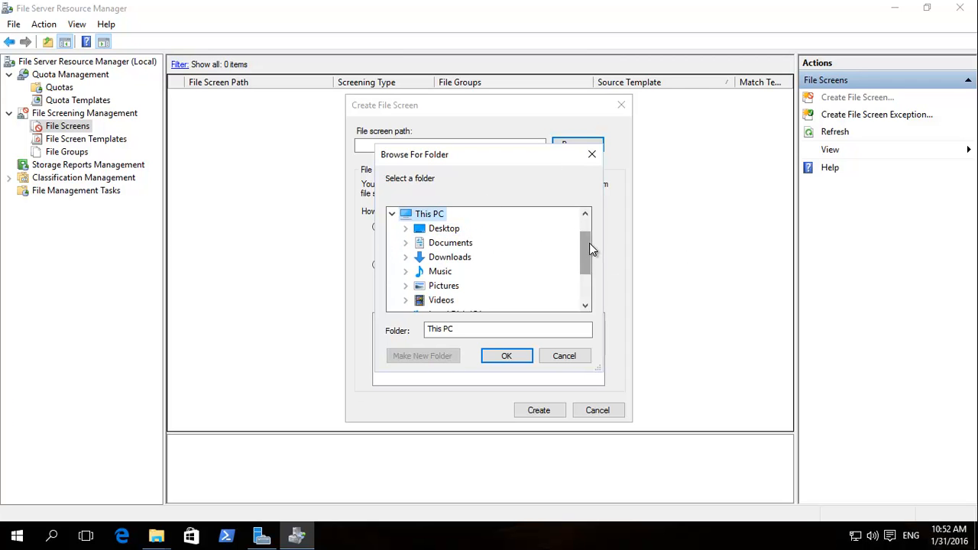
pyautogui.moveTo(588, 247); pyautogui.dragTo(581, 292)
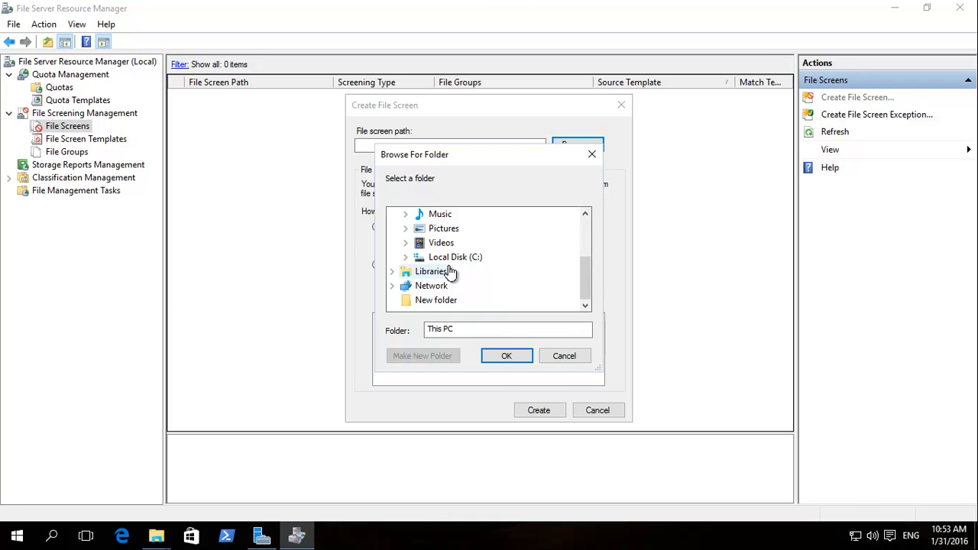
pyautogui.click(437, 300)
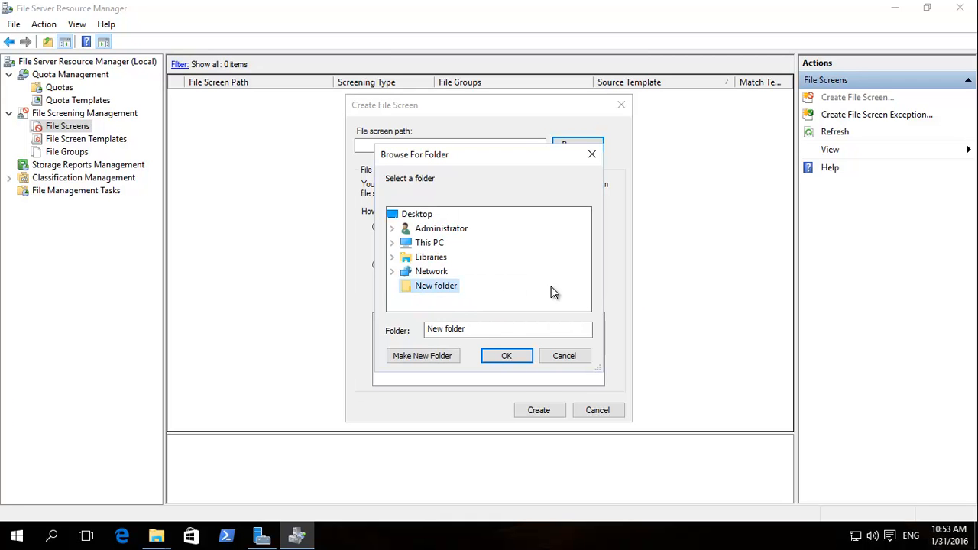
pyautogui.click(507, 359)
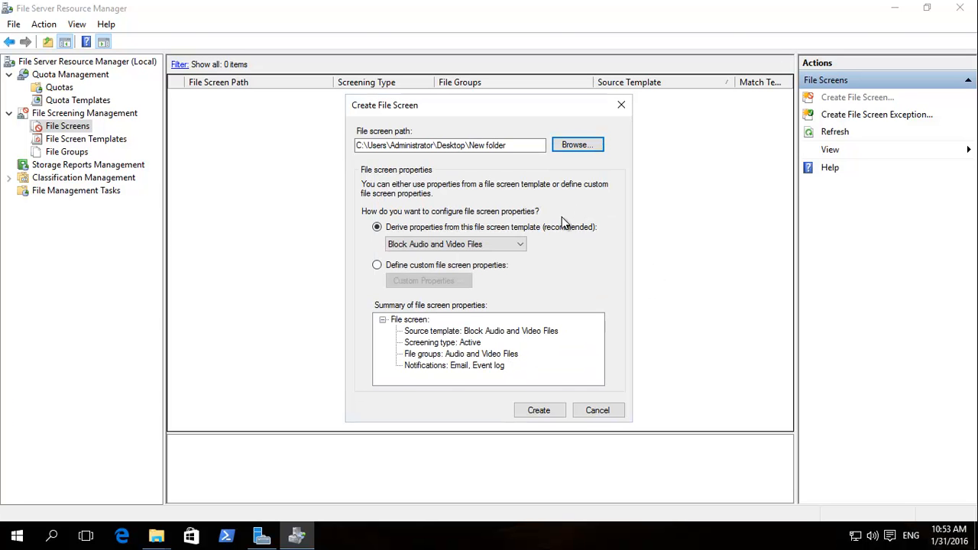
# Step: Review the available file screen templates, choose to define custom file screen properties instead, and open those properties
pyautogui.click(523, 241)
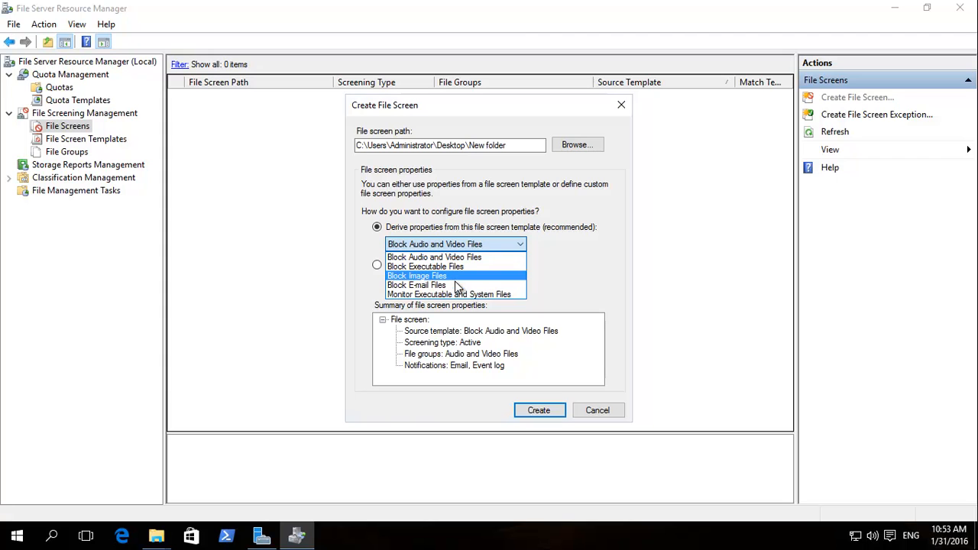
pyautogui.click(570, 272)
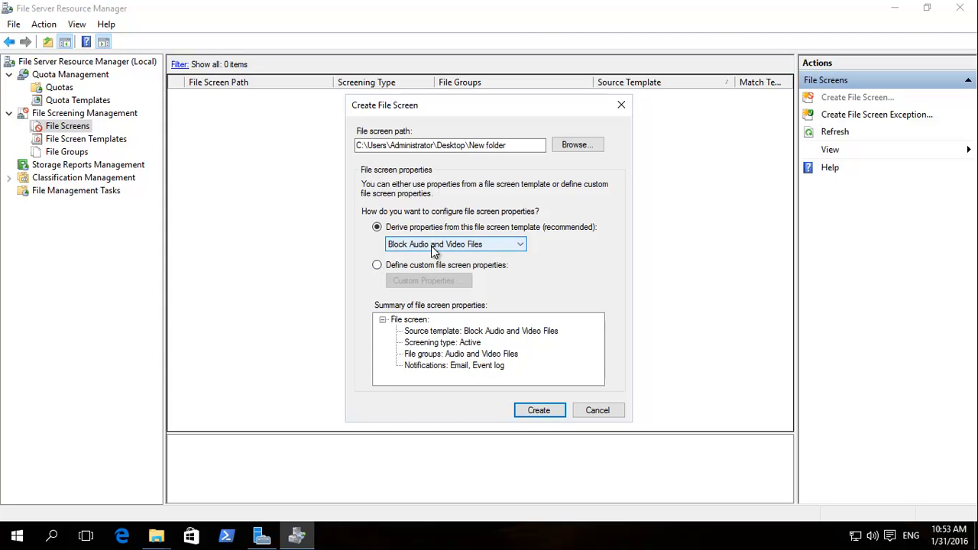
pyautogui.click(376, 265)
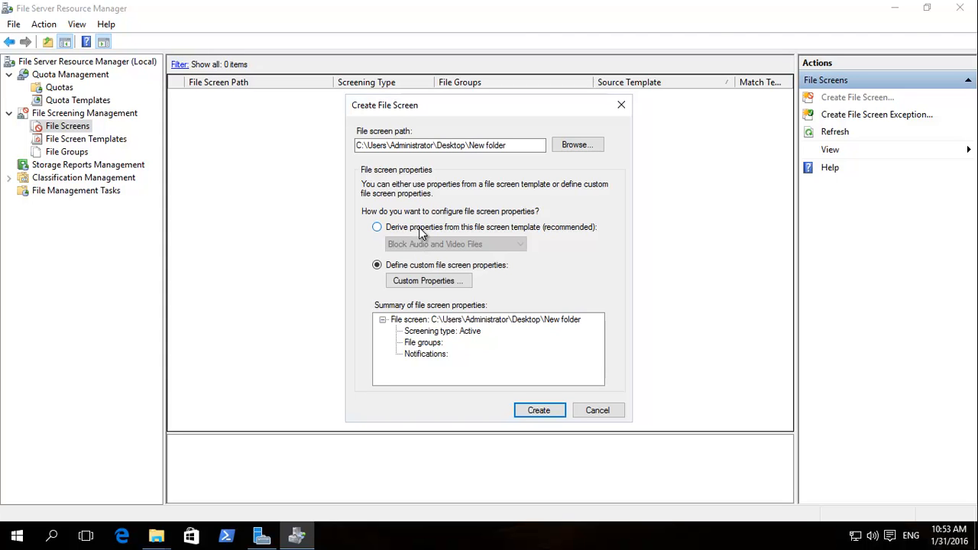
pyautogui.click(433, 284)
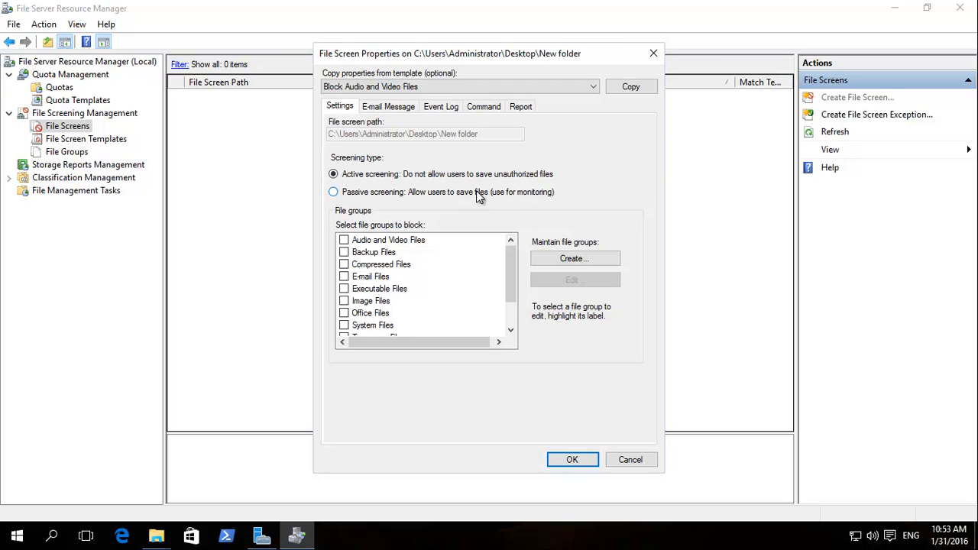
# Step: Create a file group named Executables that includes *.exe files, and select it as a group to block
pyautogui.click(574, 262)
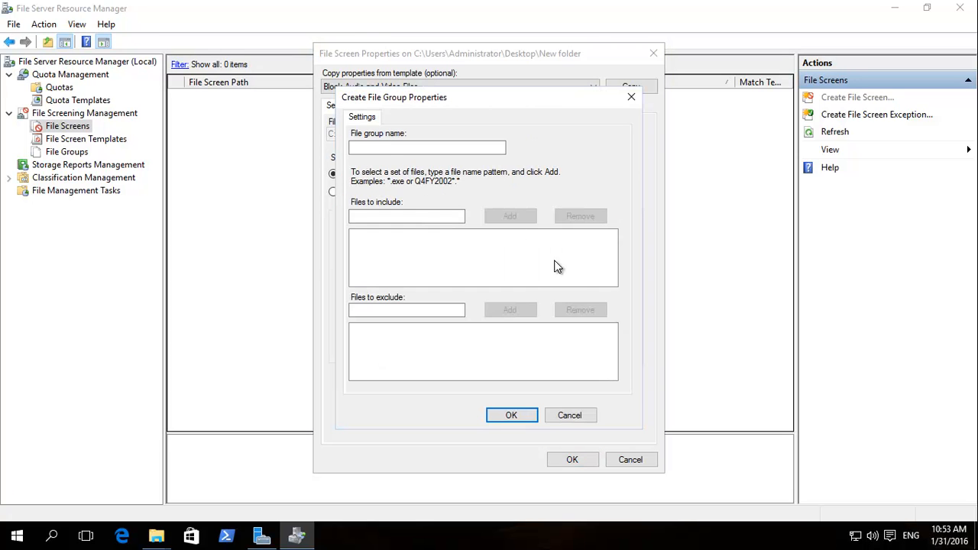
pyautogui.click(388, 149)
pyautogui.click(392, 147)
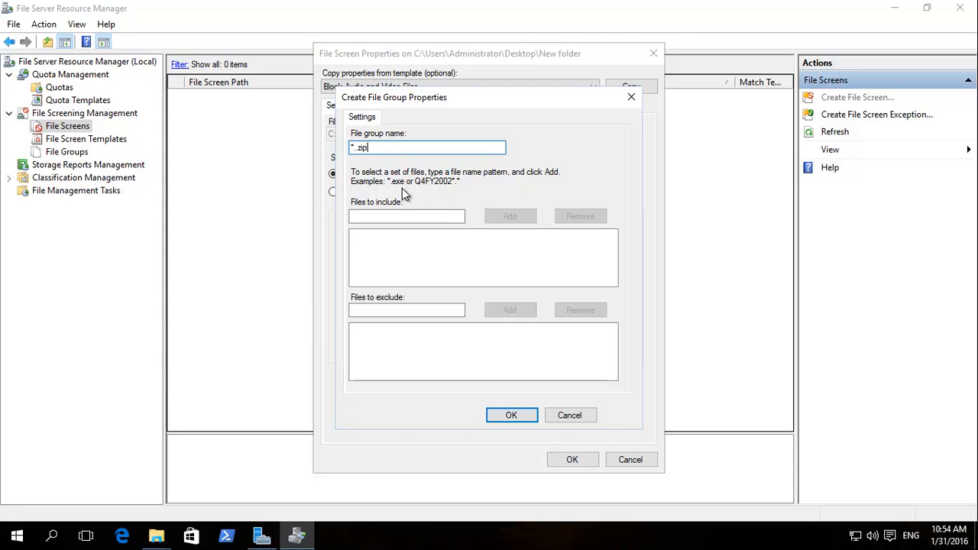
pyautogui.press('BackSpace')
pyautogui.press('BackSpace')
pyautogui.write('Executables')
pyautogui.click(381, 216)
pyautogui.write('*.exe')
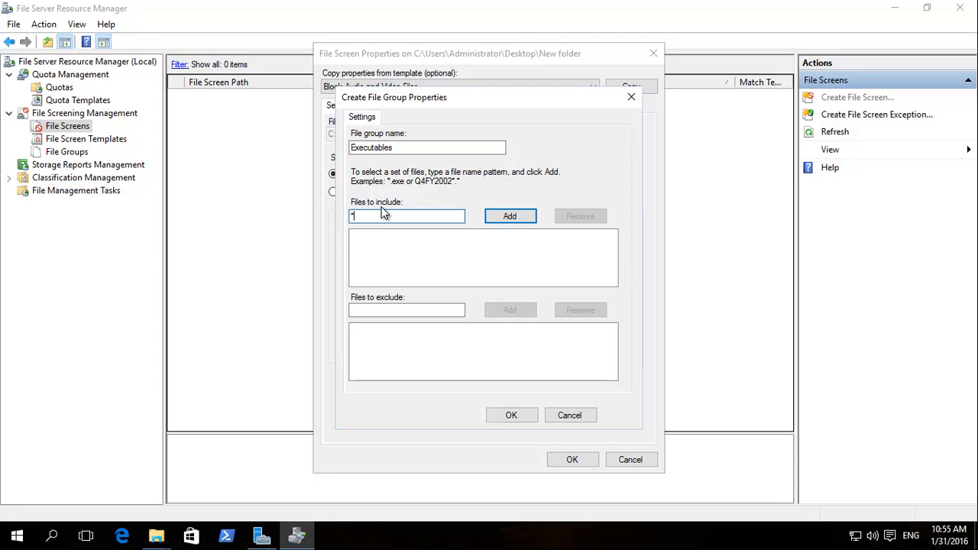
pyautogui.click(511, 219)
pyautogui.click(510, 419)
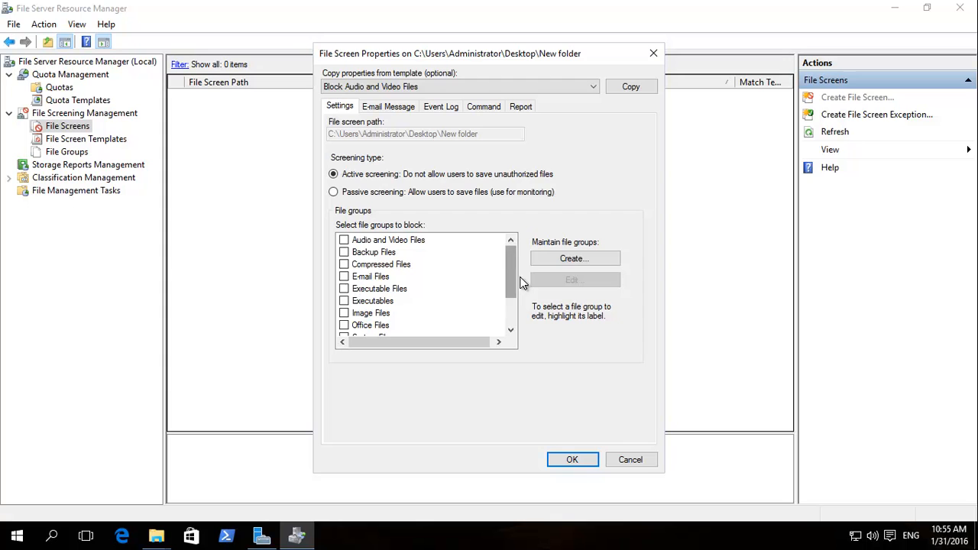
pyautogui.click(345, 301)
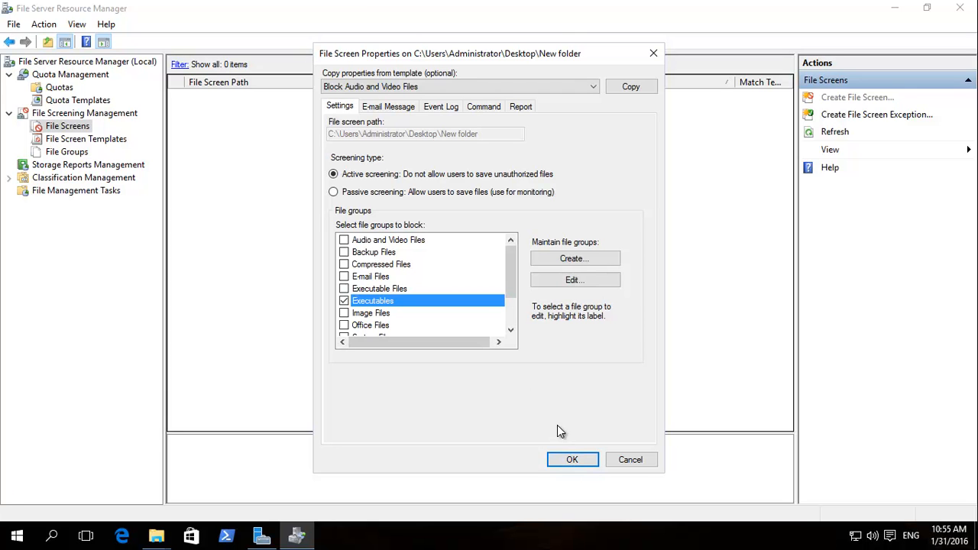
# Step: Try enabling the file screen's e-mail notification to administrators, decline to continue without an SMTP server, and disable it again
pyautogui.click(395, 109)
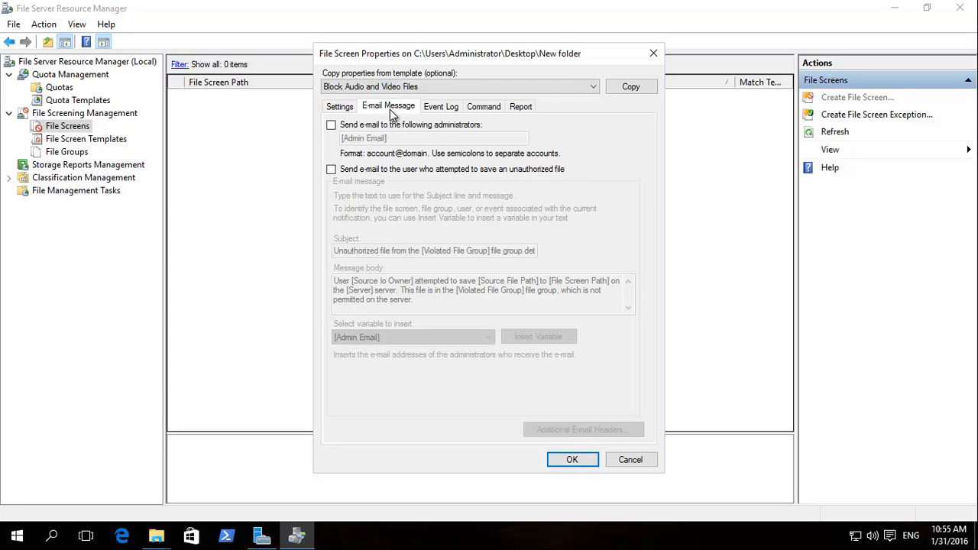
pyautogui.click(331, 125)
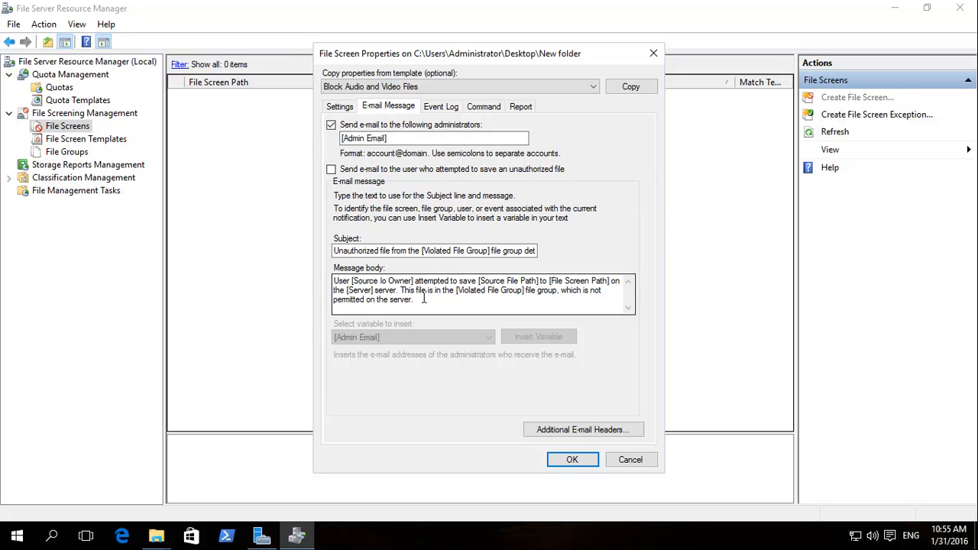
pyautogui.click(443, 106)
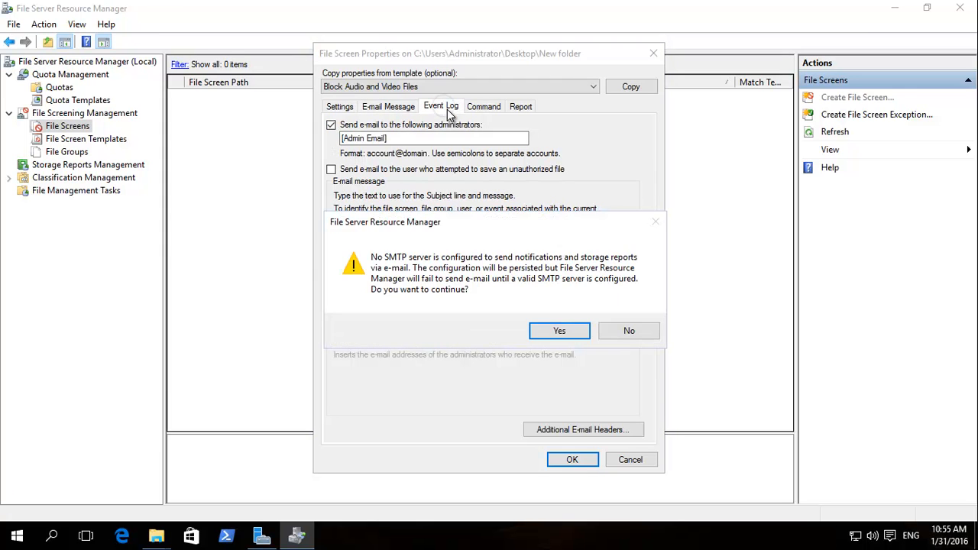
pyautogui.click(632, 331)
pyautogui.click(331, 125)
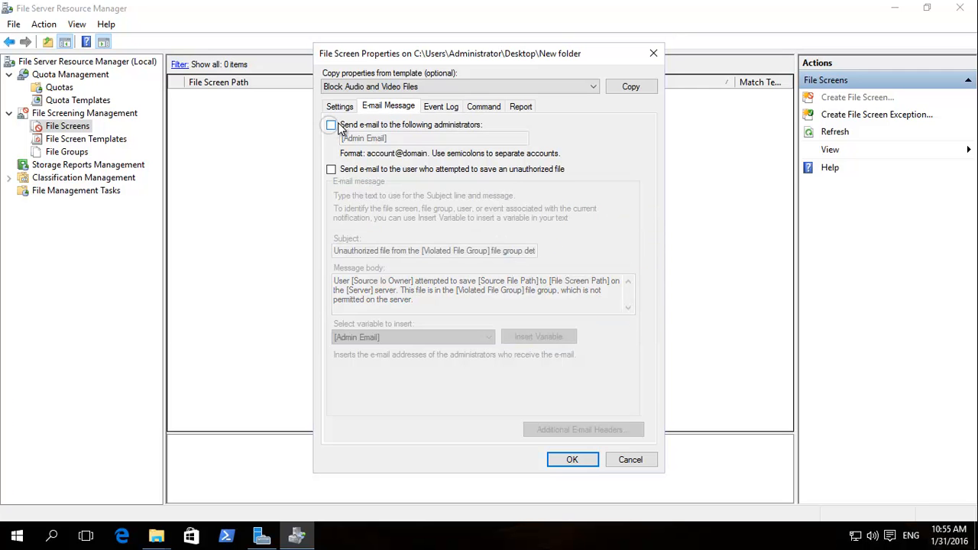
# Step: Enable the file screen's event log warning to view its log entry text, and disable it again
pyautogui.click(445, 107)
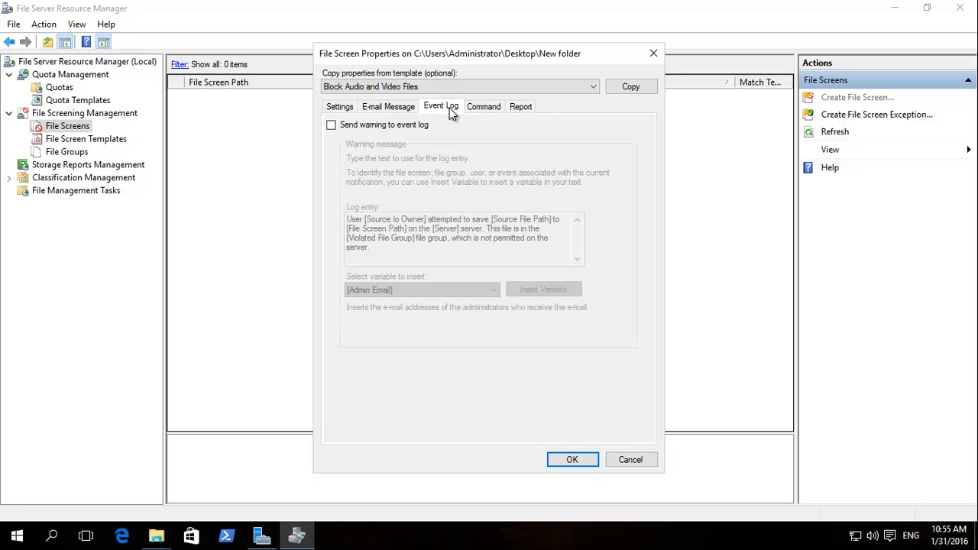
pyautogui.click(330, 125)
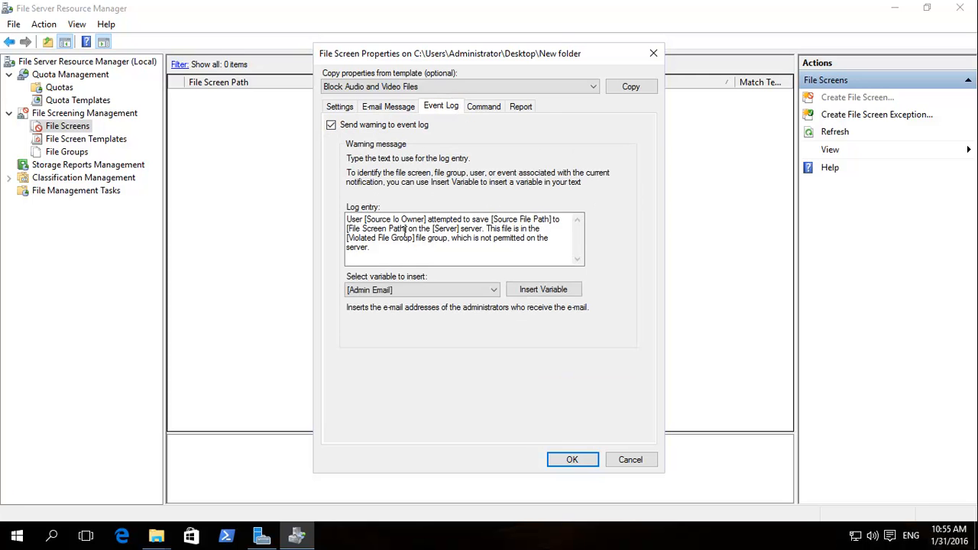
pyautogui.click(332, 124)
# Step: Try enabling a command run as Local System without specifying a command, and turn the command option off again
pyautogui.click(484, 106)
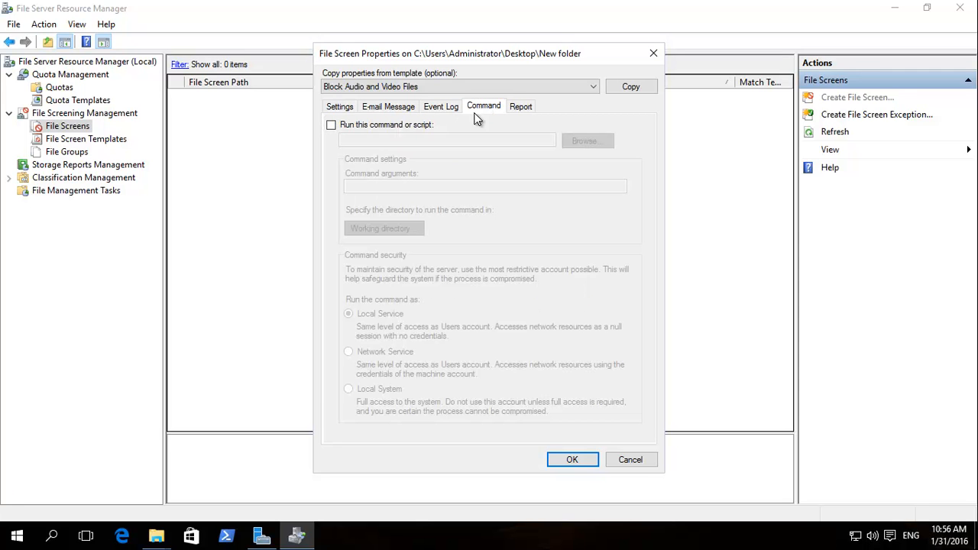
pyautogui.click(330, 125)
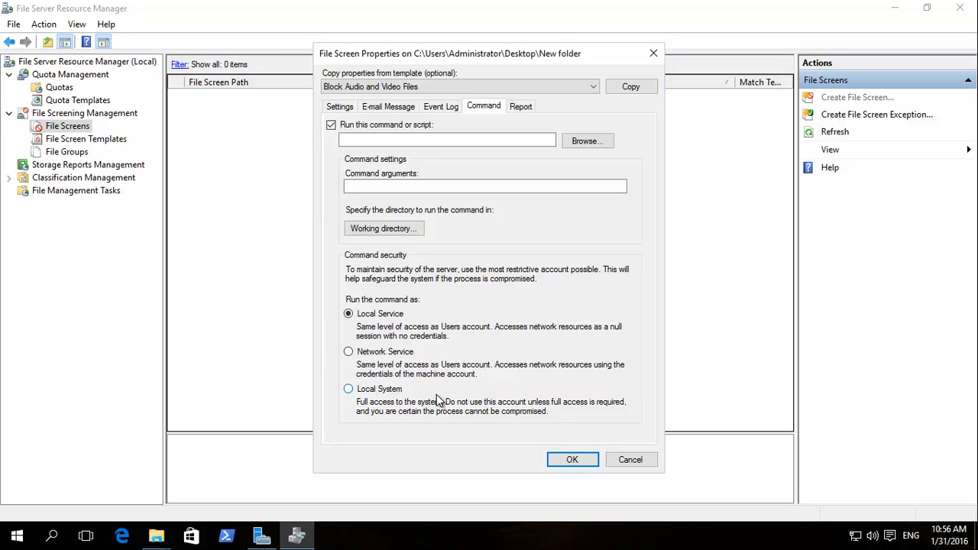
pyautogui.click(349, 390)
pyautogui.click(526, 109)
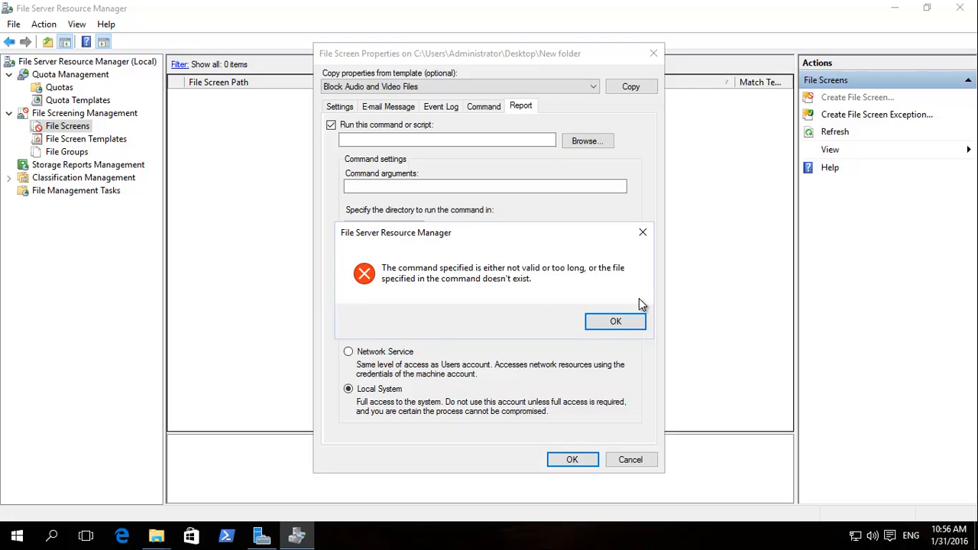
pyautogui.click(618, 322)
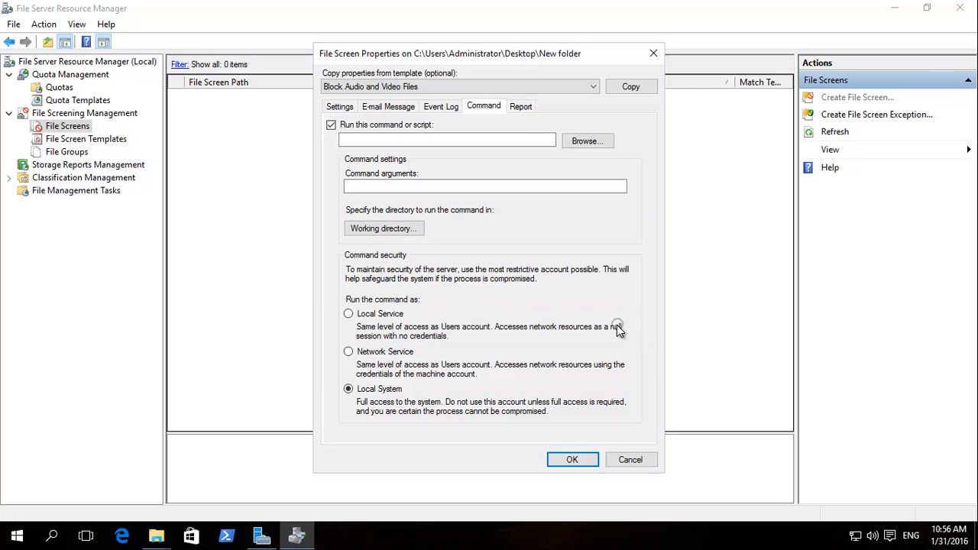
pyautogui.click(333, 124)
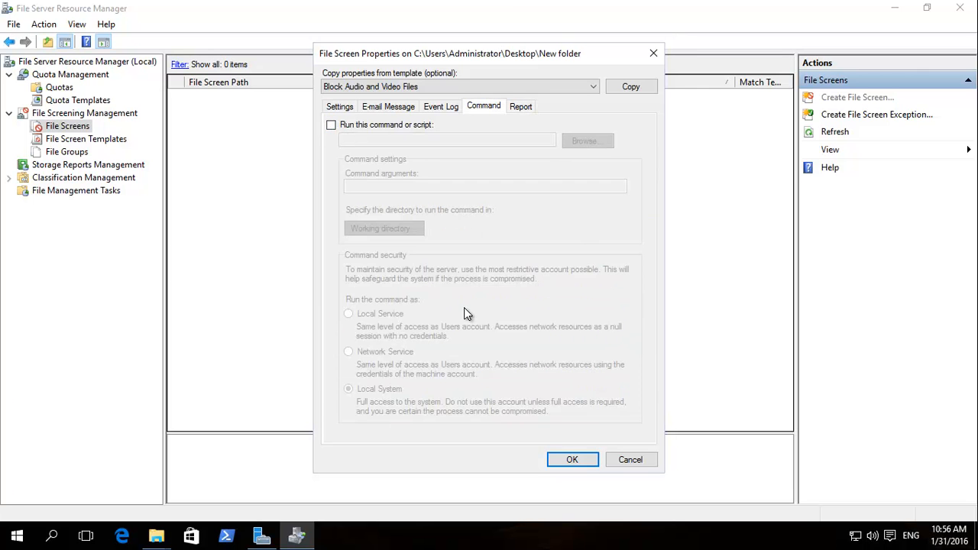
# Step: Accept the custom properties and create the New folder file screen without saving them as a template
pyautogui.click(573, 460)
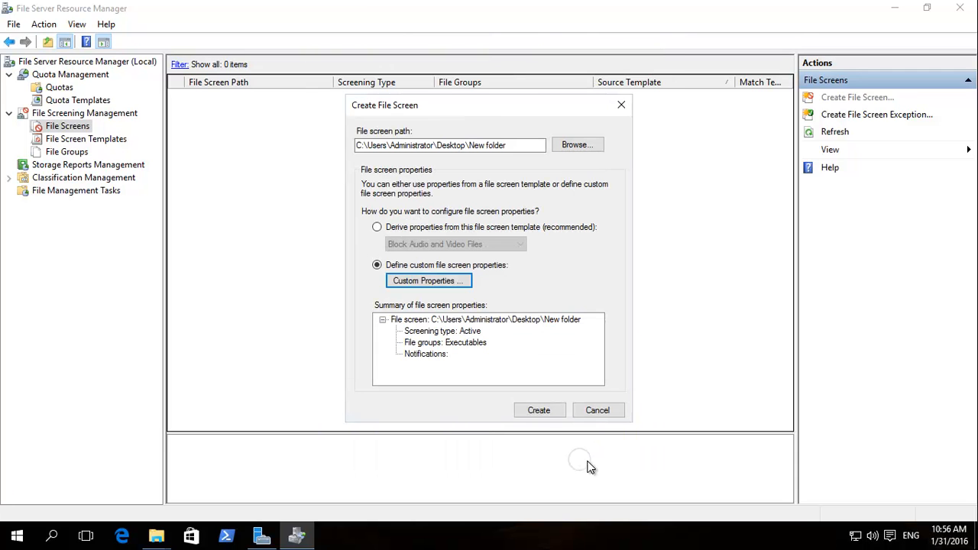
pyautogui.click(539, 410)
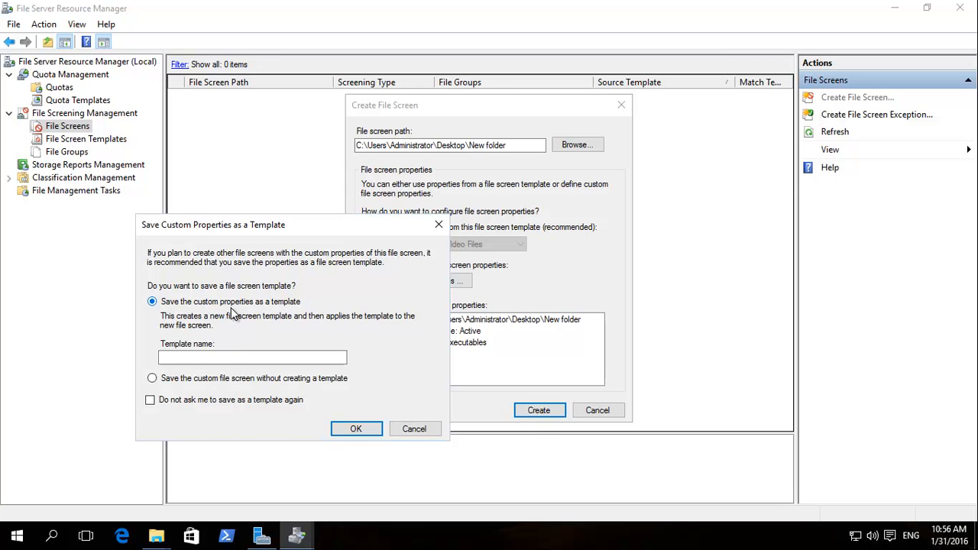
pyautogui.click(153, 379)
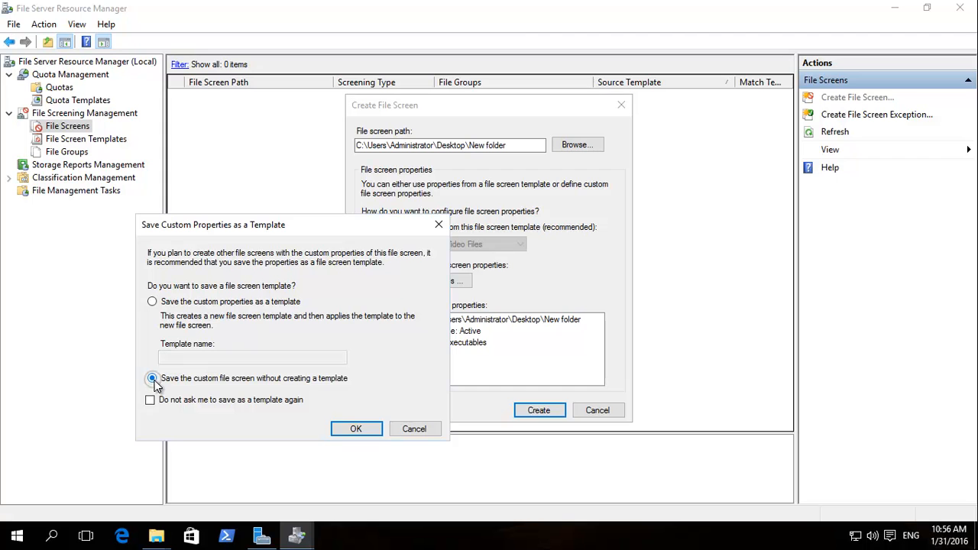
pyautogui.click(355, 433)
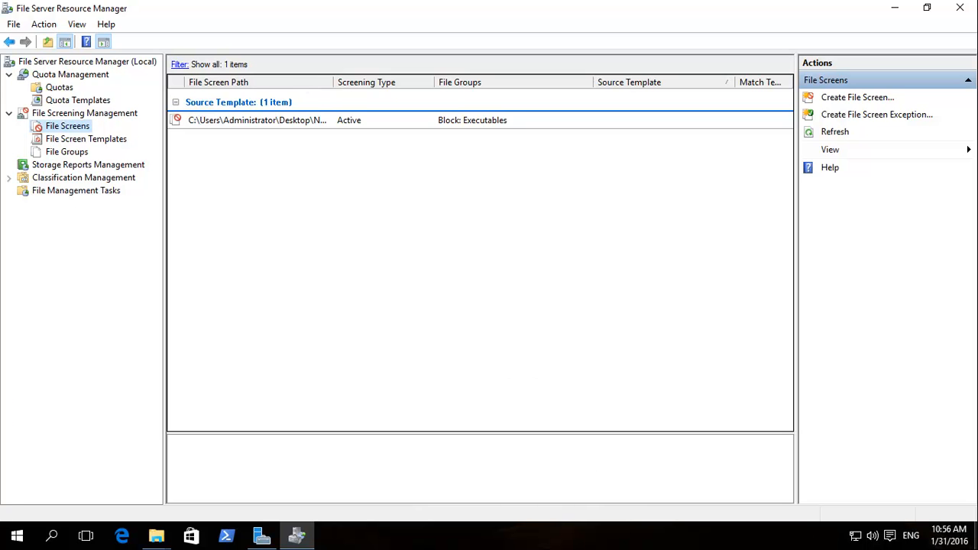
# Step: Show the desktop, open New folder, and delete the explorer application from it
pyautogui.click(976, 537)
pyautogui.doubleClick(82, 170)
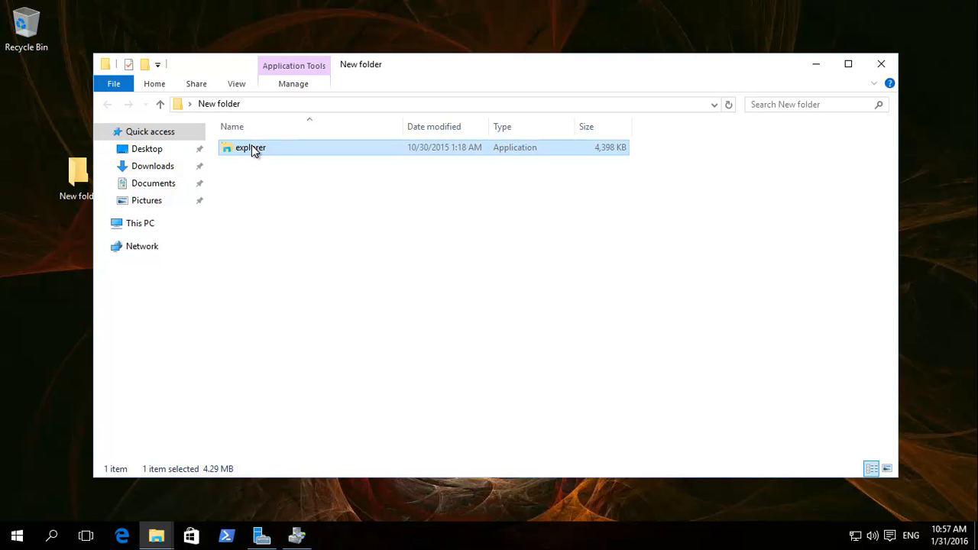
pyautogui.press('Delete')
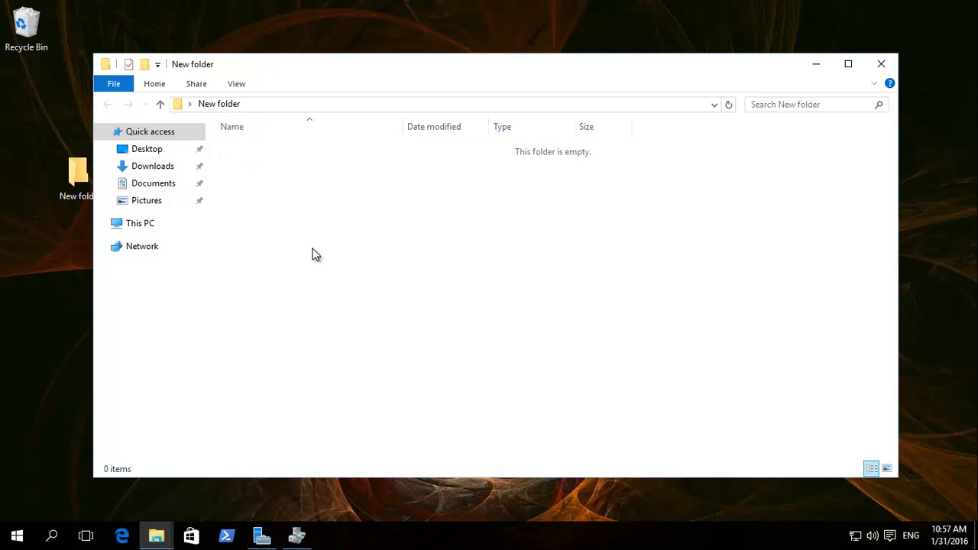
# Step: Try to restore the deleted explorer application to New folder by undoing the deletion, retry it once, and cancel the operation
pyautogui.press('ctrl')
pyautogui.hotkey('ctrl', 'z')
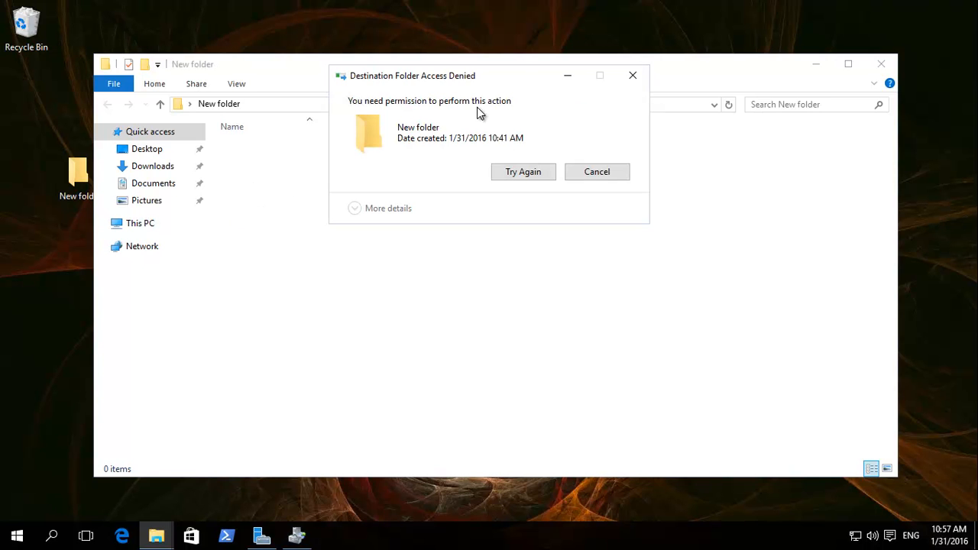
pyautogui.click(513, 170)
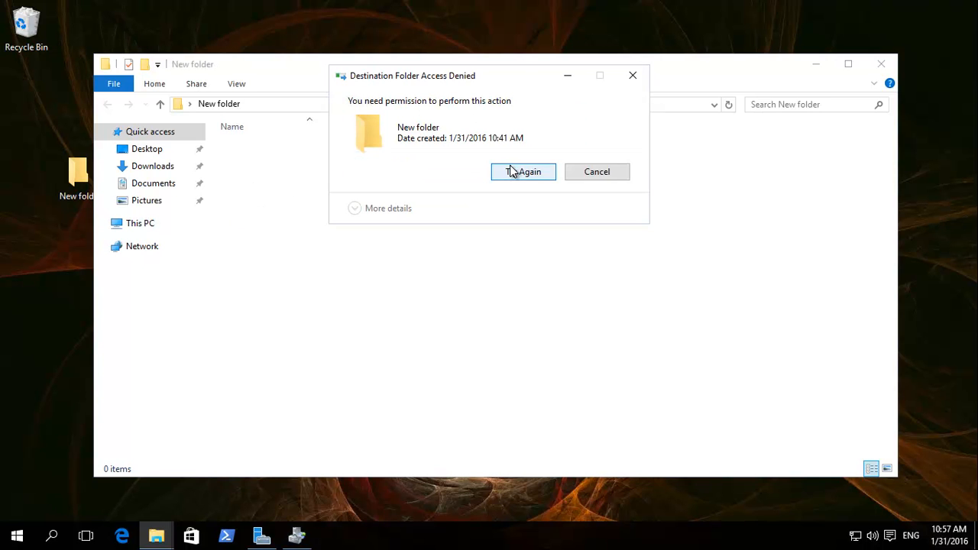
pyautogui.click(605, 173)
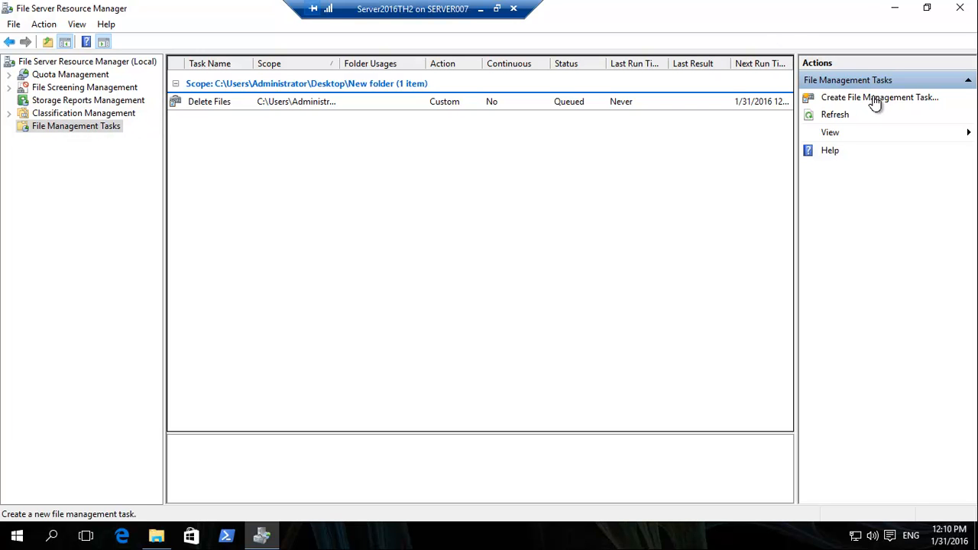
# Step: Review the Delete Files task's general, scope, action, notification, report, condition and schedule properties, and accept them
pyautogui.click(323, 105)
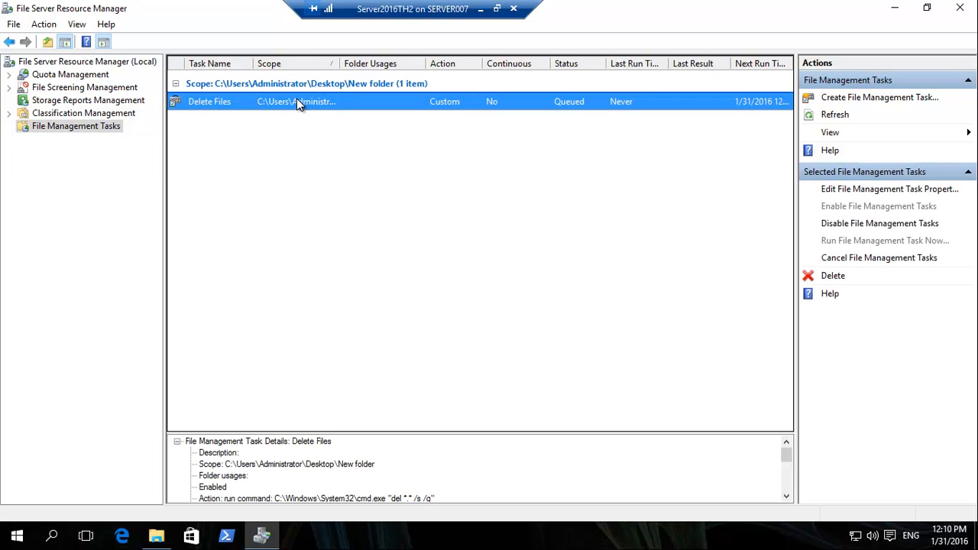
pyautogui.doubleClick(296, 99)
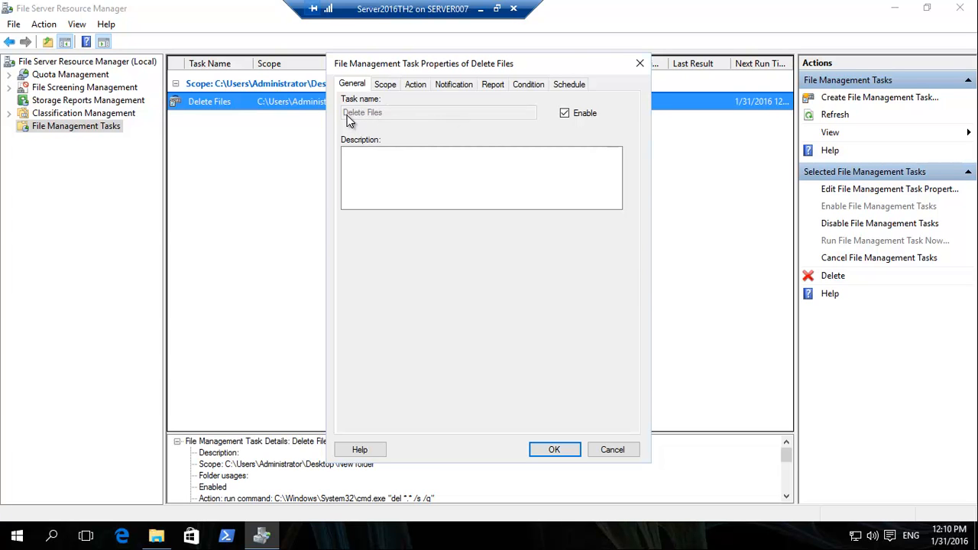
pyautogui.click(384, 84)
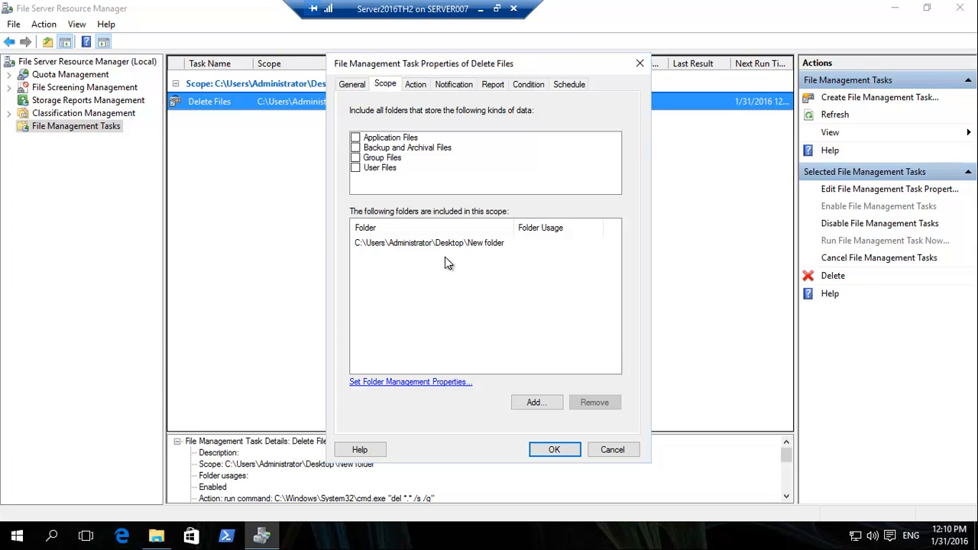
pyautogui.click(417, 85)
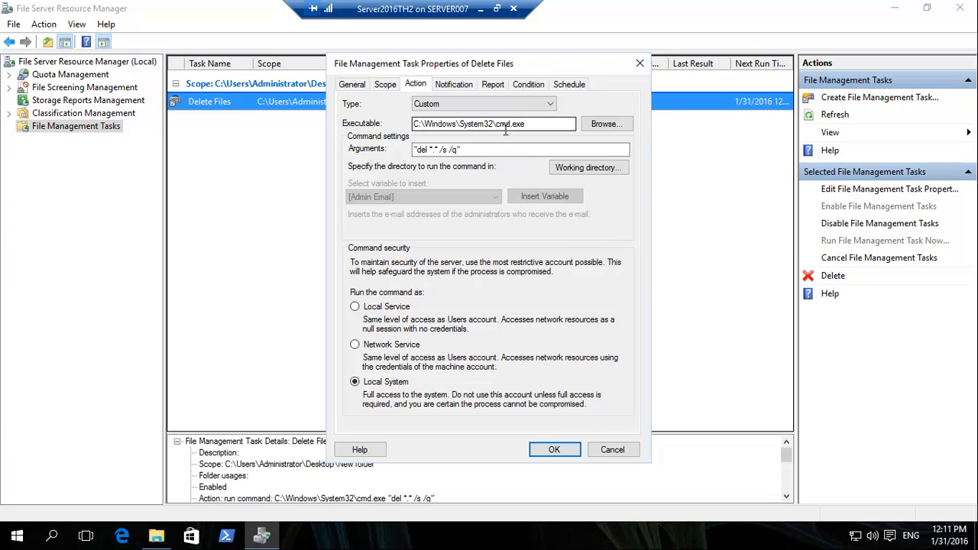
pyautogui.click(456, 85)
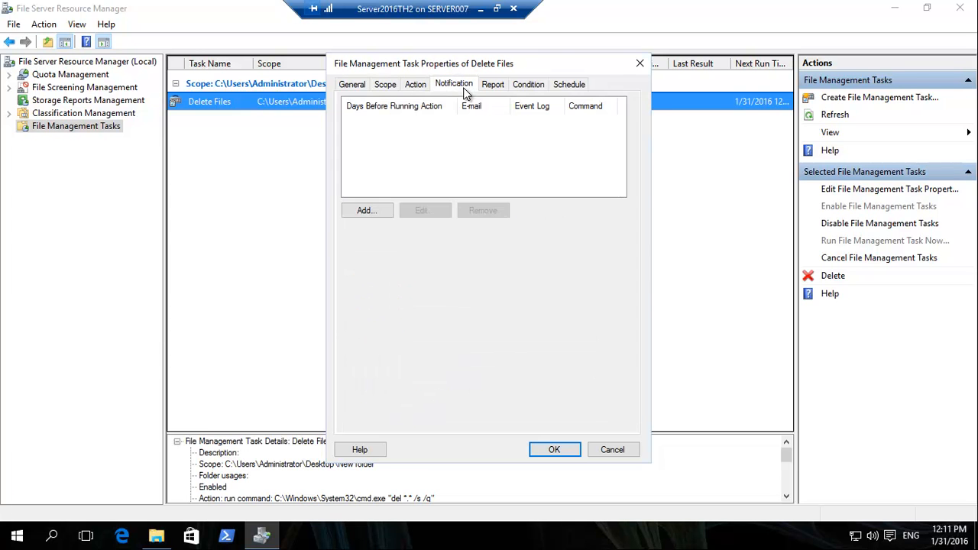
pyautogui.click(497, 85)
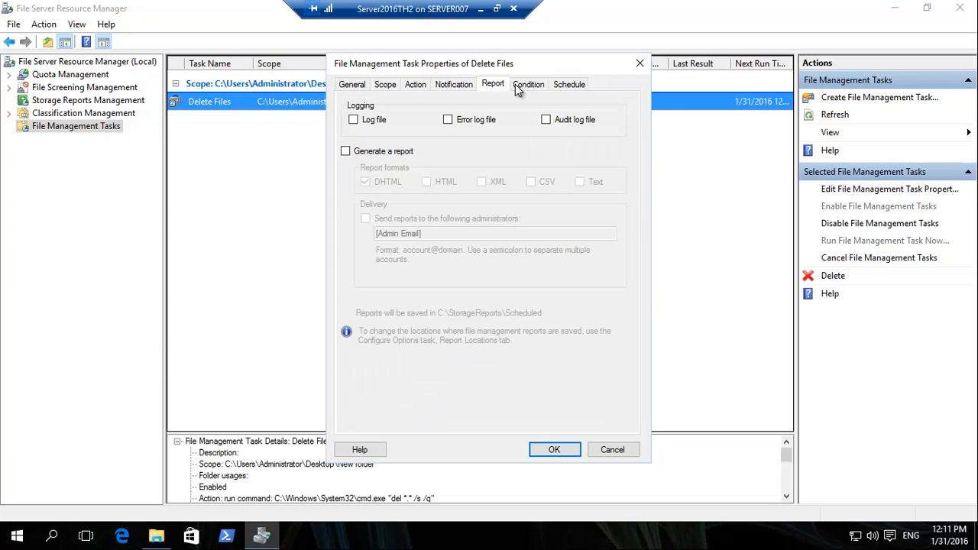
pyautogui.click(530, 89)
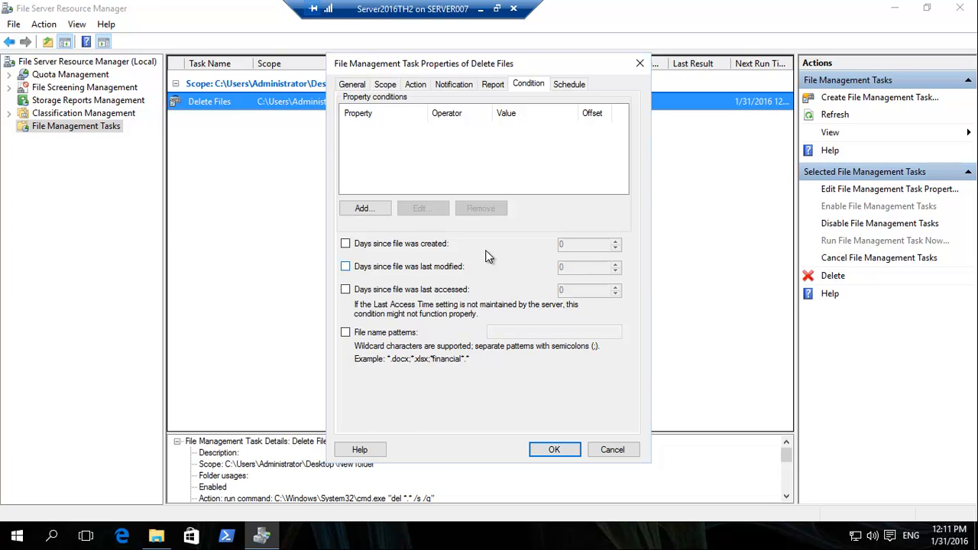
pyautogui.click(571, 84)
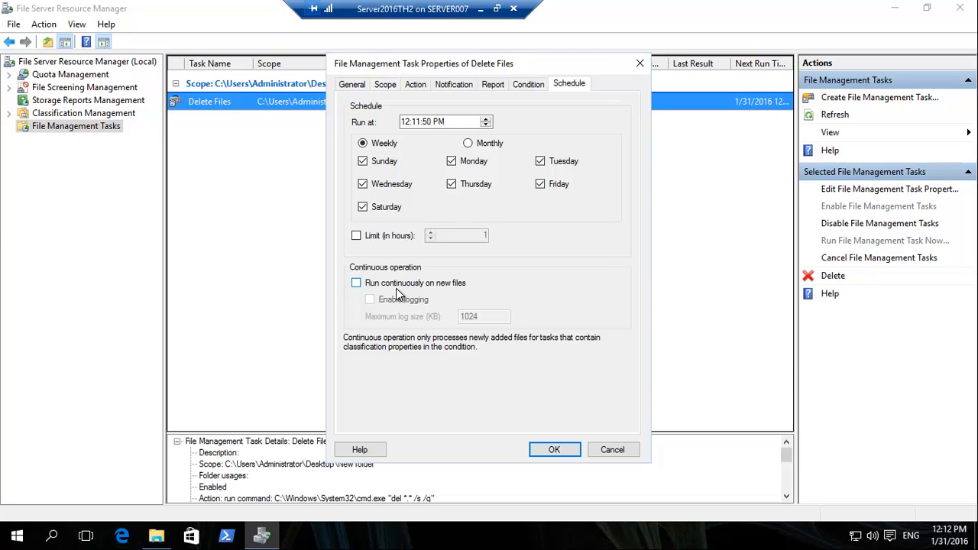
pyautogui.click(554, 451)
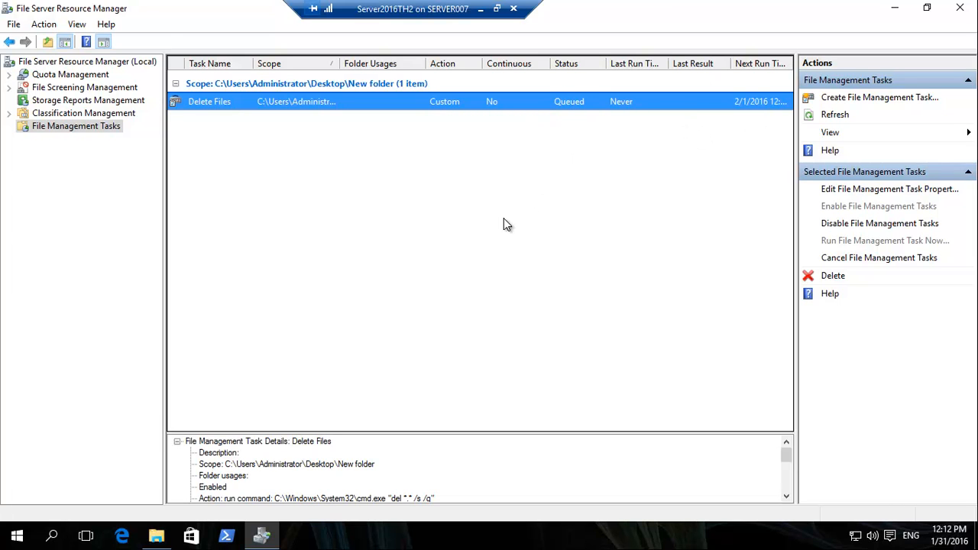
# Step: Show the desktop, open New folder to check whether its text document is present, and minimize the folder
pyautogui.click(894, 9)
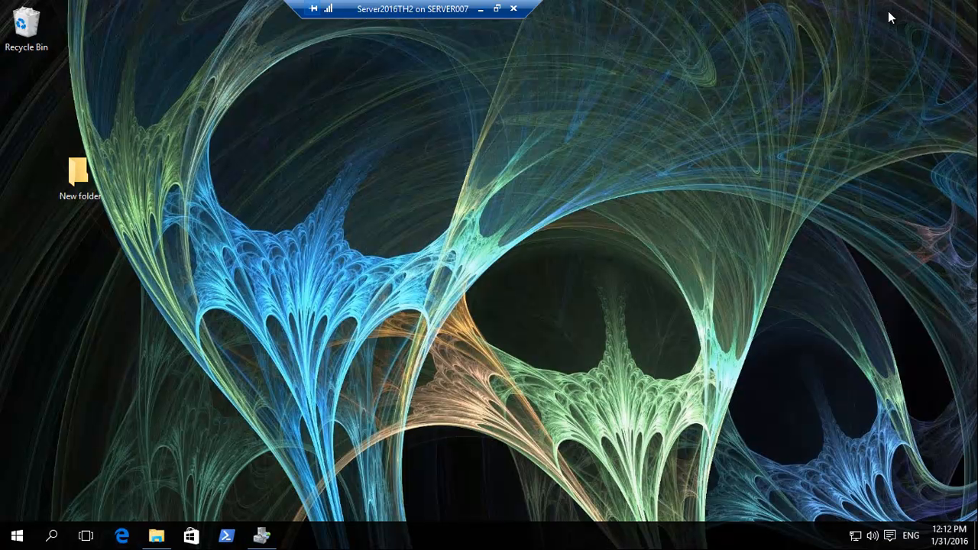
pyautogui.doubleClick(78, 170)
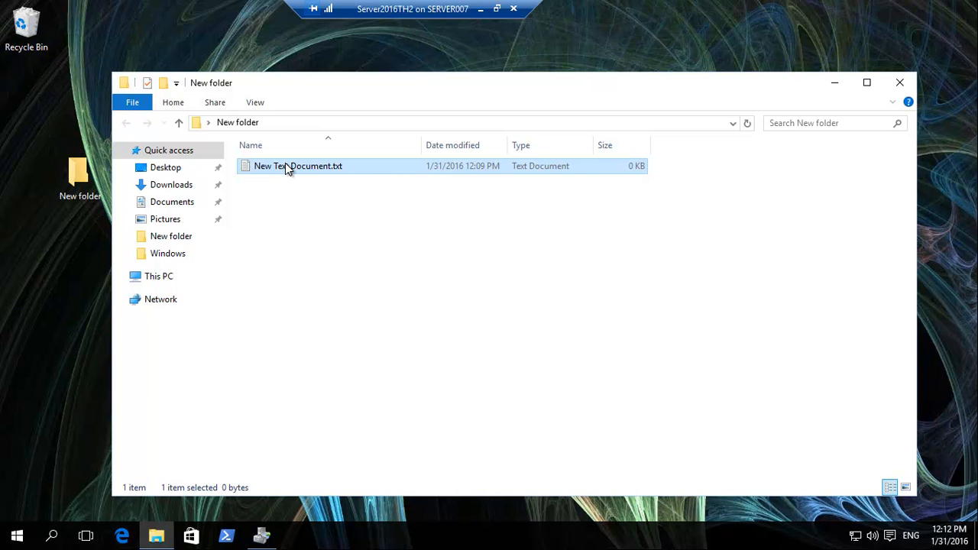
pyautogui.click(834, 82)
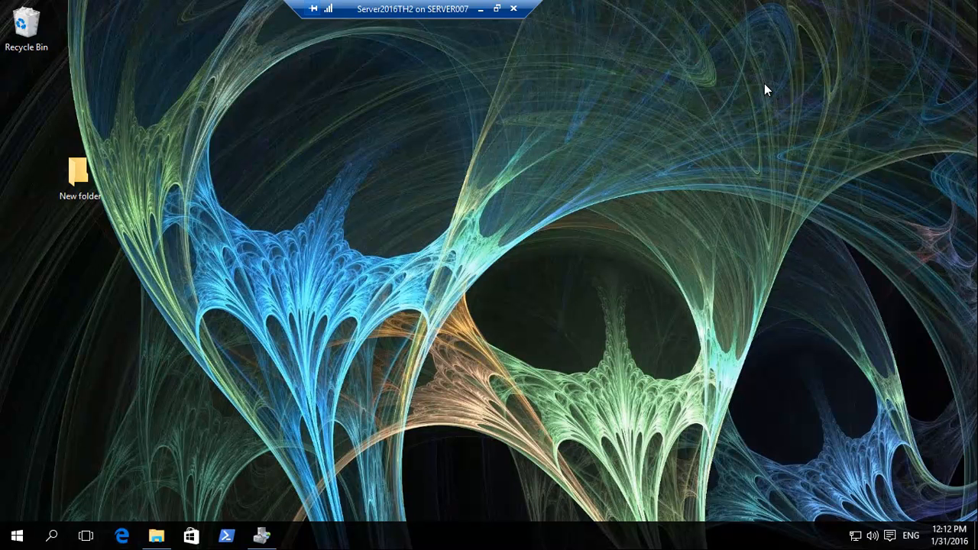
# Step: Empty the Recycle Bin permanently and switch back to File Server Resource Manager
pyautogui.rightClick(28, 29)
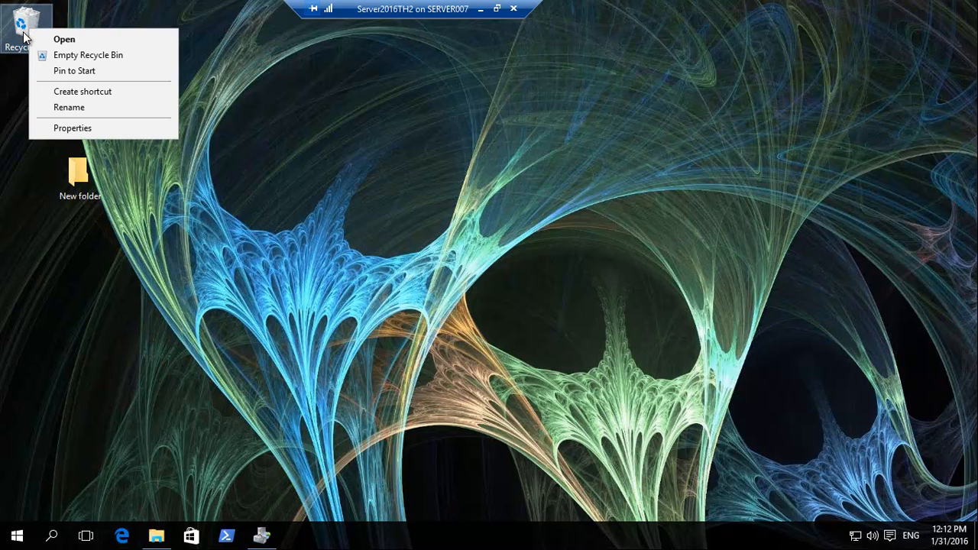
pyautogui.click(66, 56)
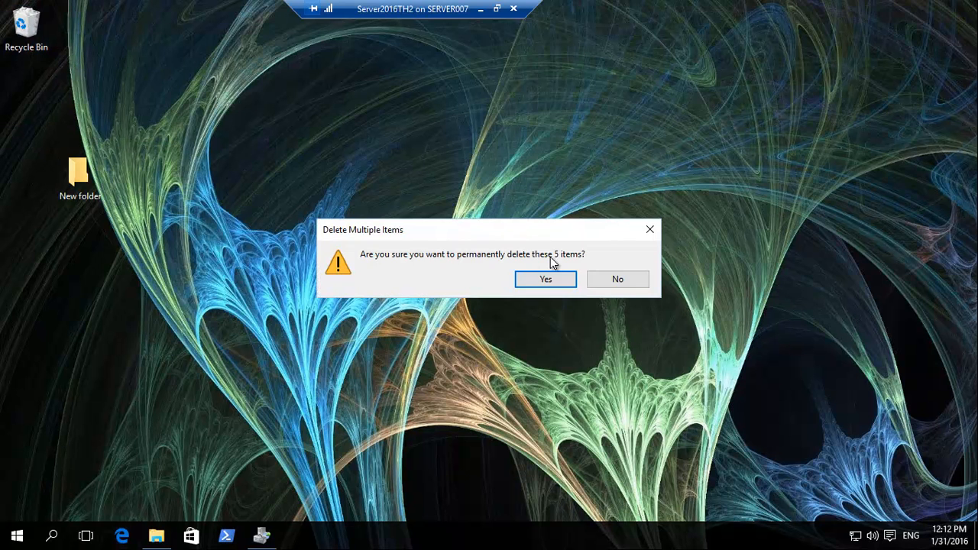
pyautogui.click(544, 281)
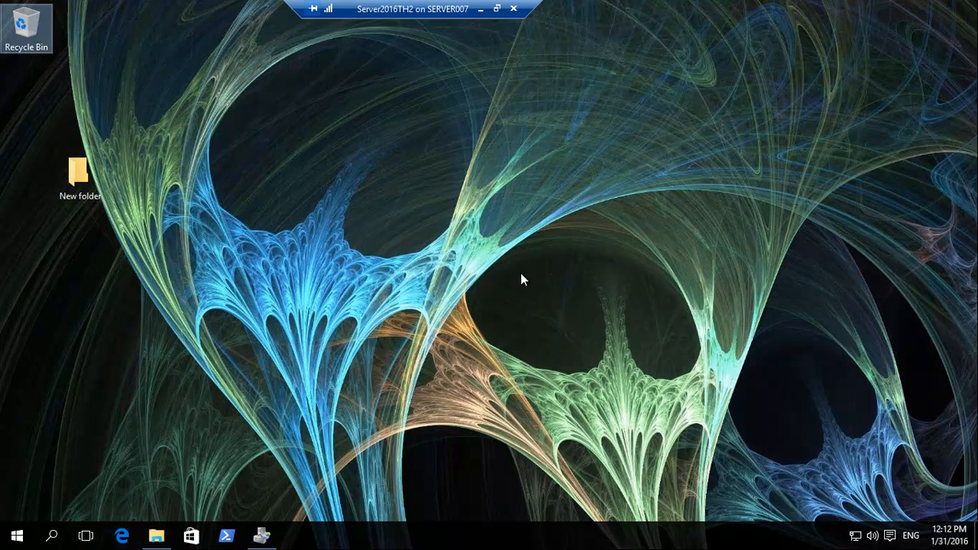
pyautogui.click(263, 538)
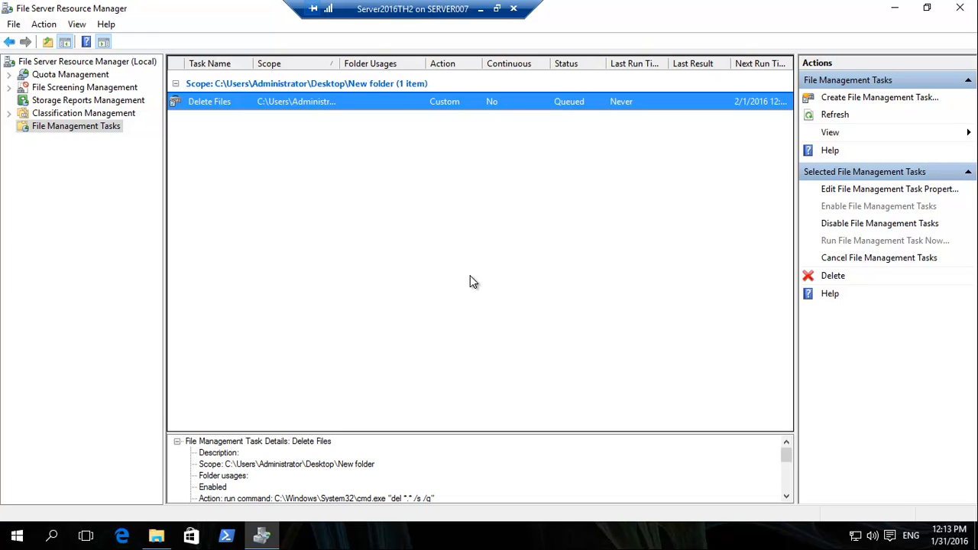
# Step: Recheck New folder on the desktop for the text document, close it, and return to File Server Resource Manager
pyautogui.click(891, 9)
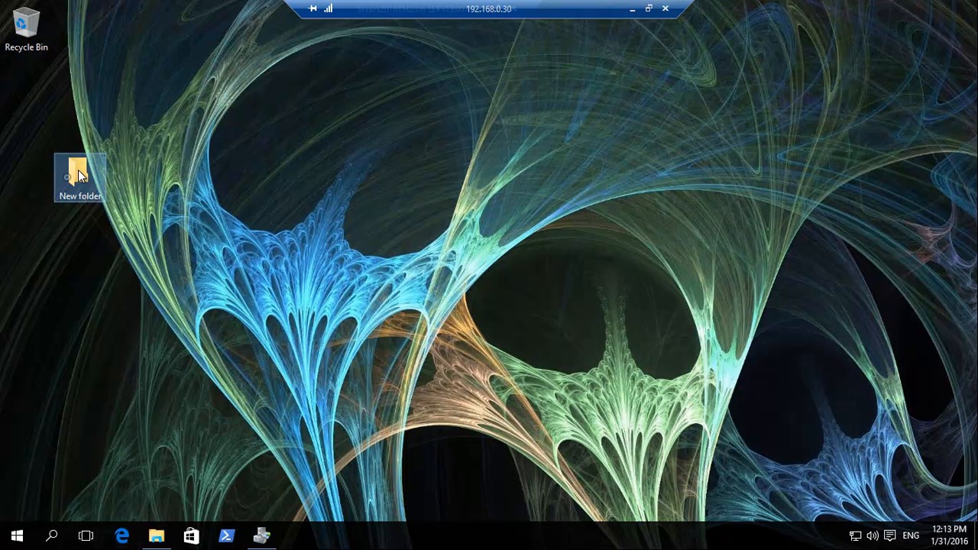
pyautogui.doubleClick(78, 169)
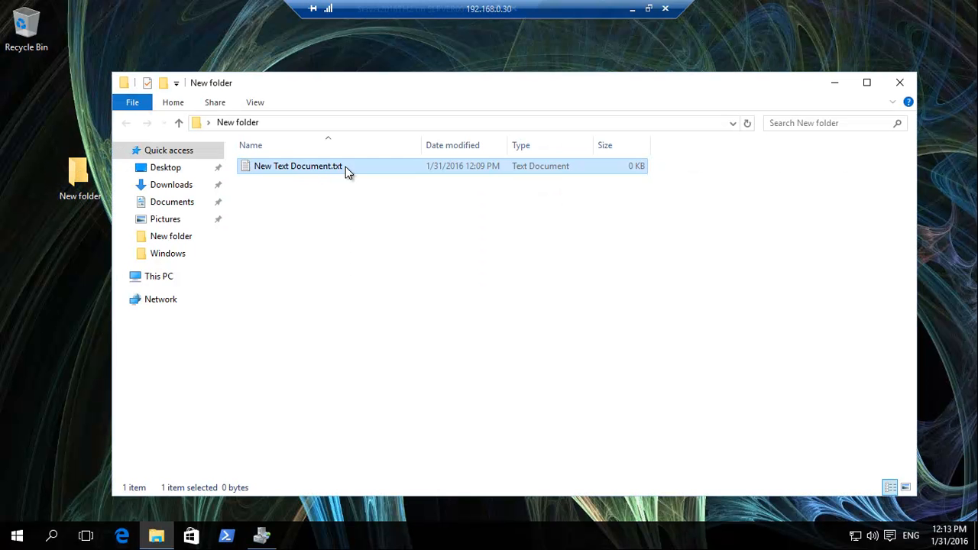
pyautogui.click(900, 83)
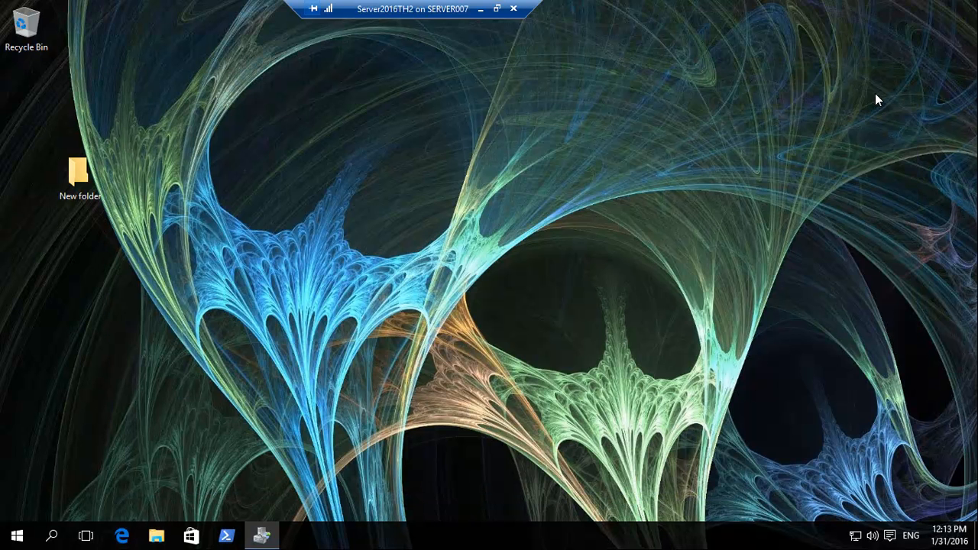
pyautogui.click(266, 541)
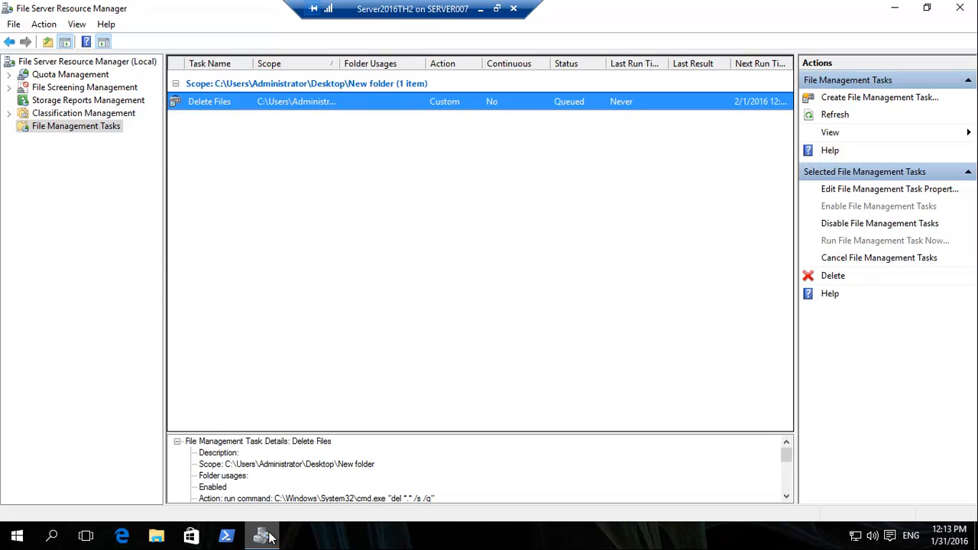